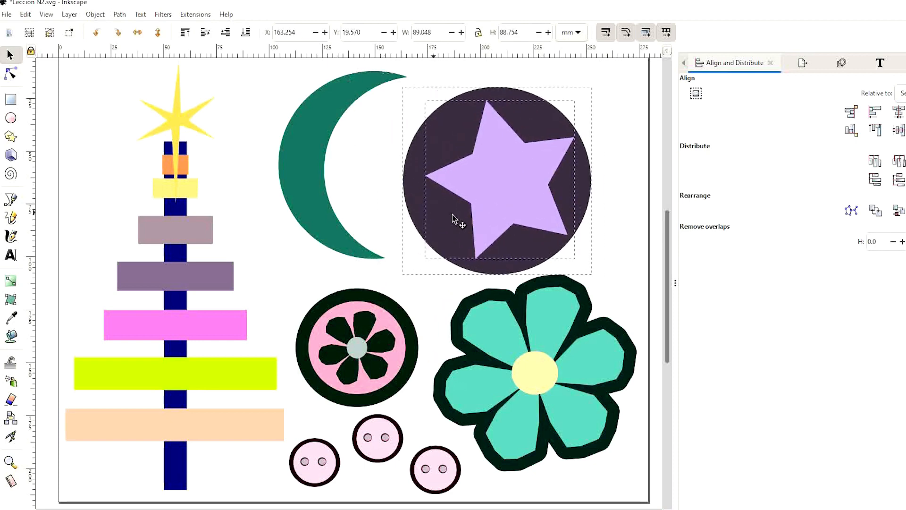
- Shift the crescent down slightly and move the round flower badge up against its lower end
mouse_move(315, 152)
left_mouse_down()
mouse_move(314, 181)
mouse_move(318, 163)
left_mouse_up()
left_click_drag(347, 349, 352, 327)
- Select the tree's trunk and upper bars together and align them centered on the vertical axis
left_click(238, 323)
left_click_drag(76, 71, 279, 501)
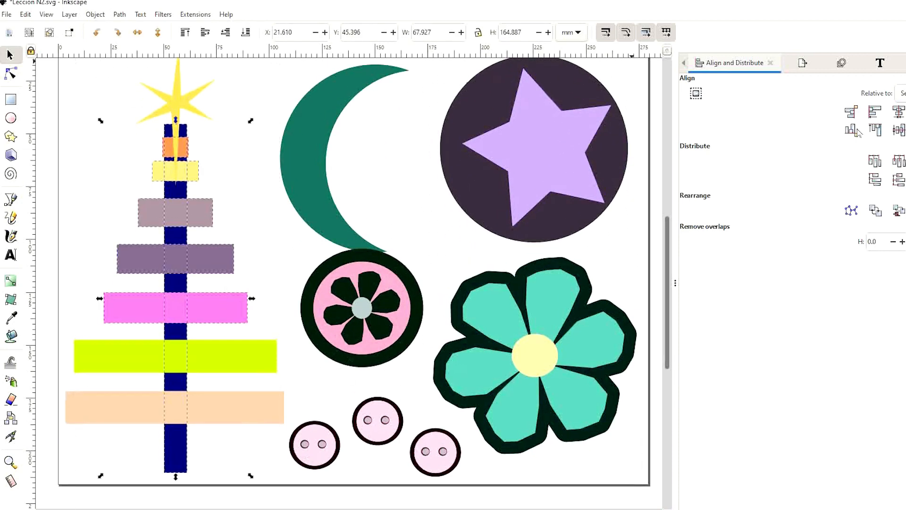
left_click(875, 111)
left_click(905, 112)
left_click(899, 112)
left_click(608, 294)
- Select the round flower badge and reposition it slightly beneath the crescent
left_click(385, 328)
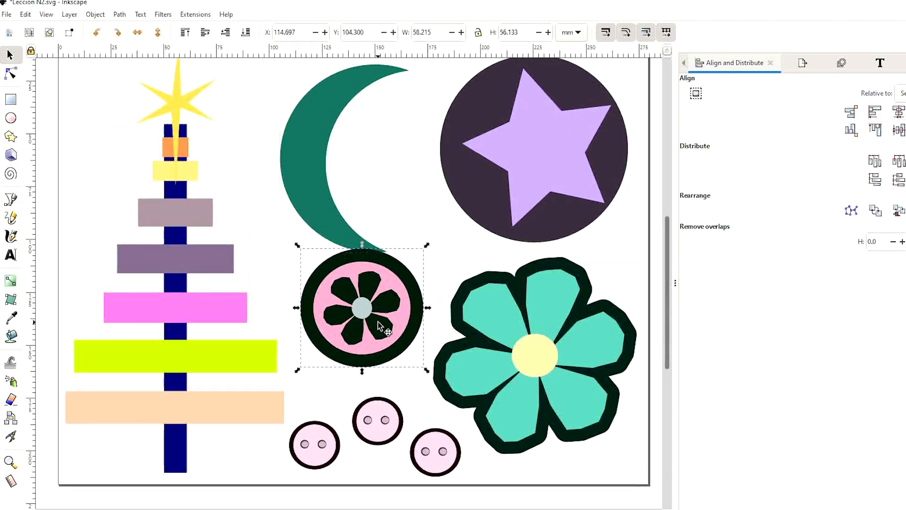
mouse_move(385, 328)
left_mouse_down()
mouse_move(375, 344)
mouse_move(391, 350)
mouse_move(368, 326)
left_mouse_up()
right_click(387, 329)
left_click(415, 247)
left_click_drag(410, 256, 351, 322)
key("Escape")
mouse_move(317, 185)
left_mouse_down()
mouse_move(460, 159)
mouse_move(287, 166)
left_mouse_up()
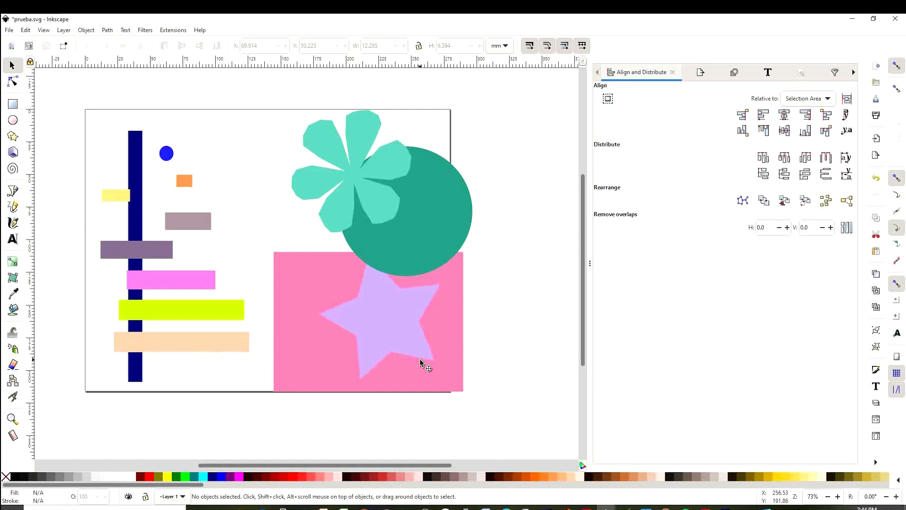
- Separate the flower from the green circle and move the circle up across the page's top edge
left_click_drag(340, 162, 275, 197)
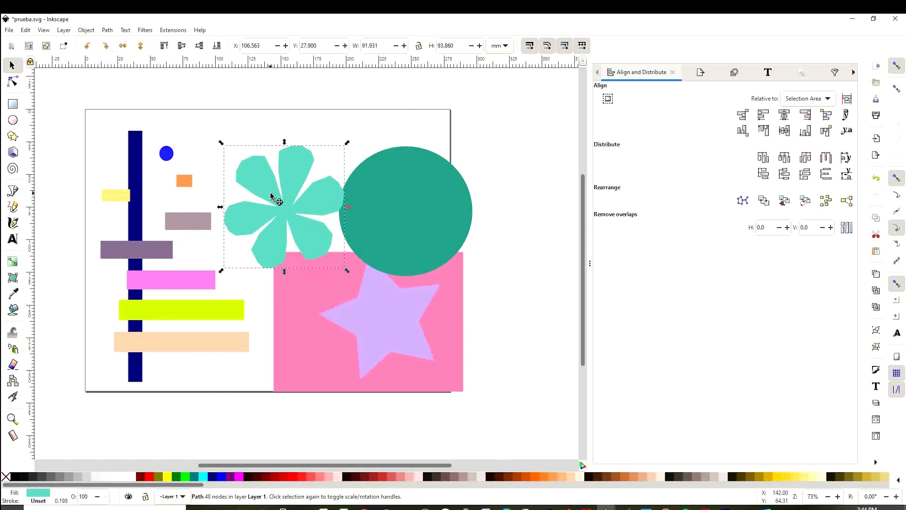
left_click_drag(111, 129, 287, 268)
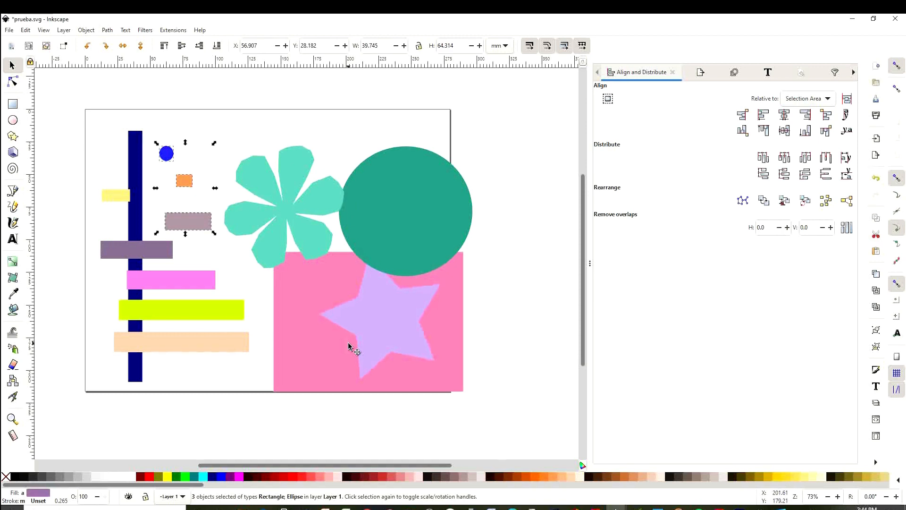
left_click(493, 313)
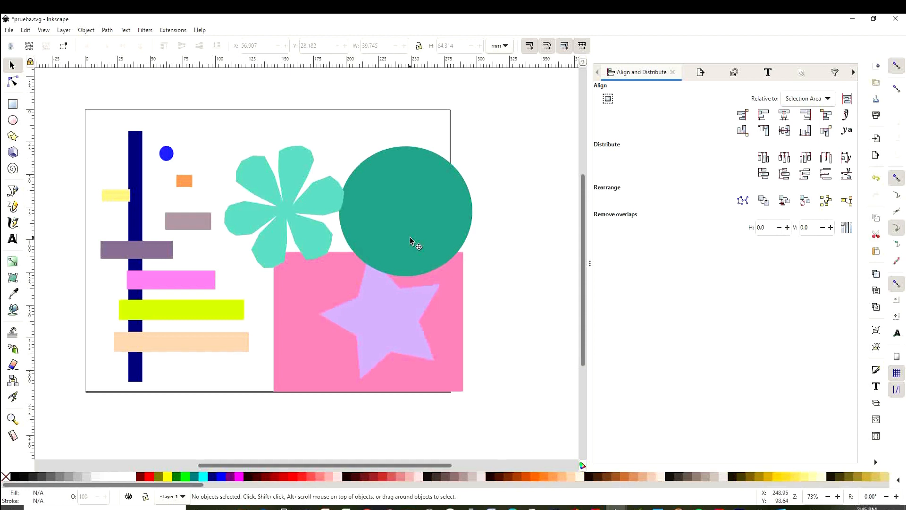
left_click_drag(411, 236, 380, 182)
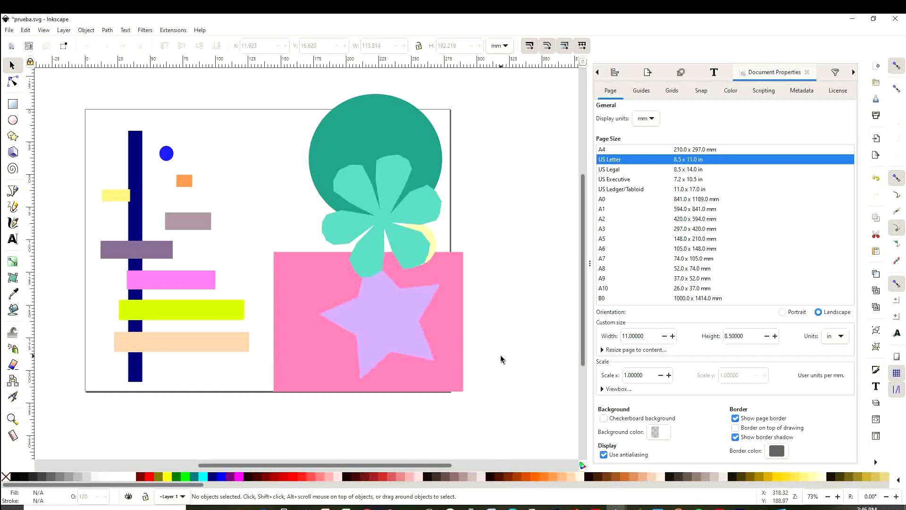
- Select the trunk and all its small shapes, try left and right edge alignment, and center them on the vertical axis
left_click_drag(66, 104, 271, 426)
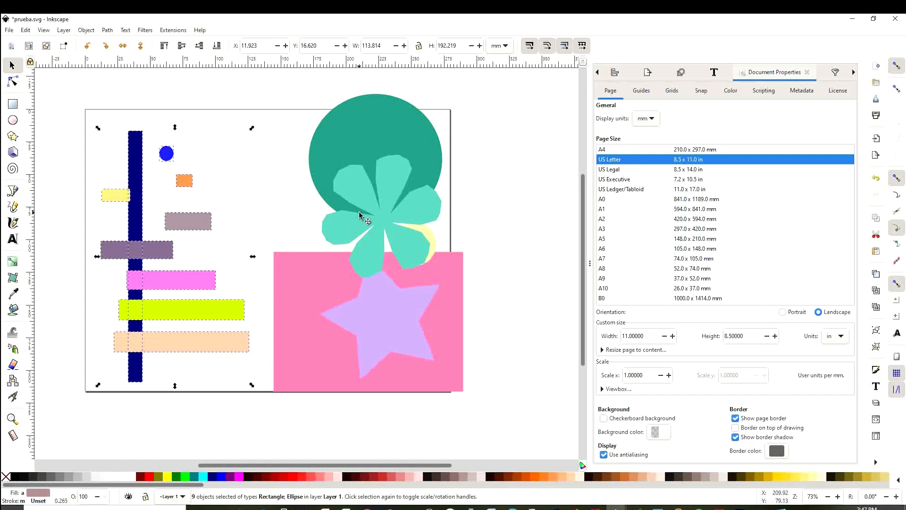
left_click(616, 73)
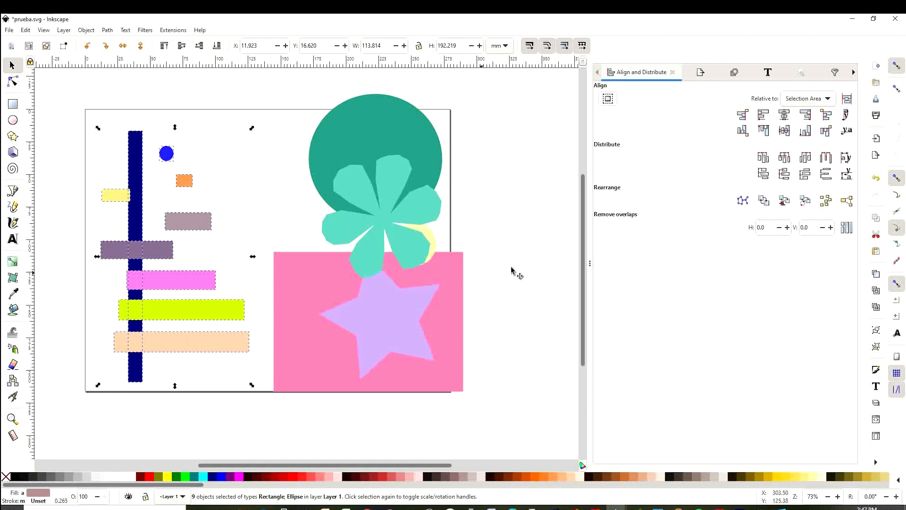
left_click(763, 116)
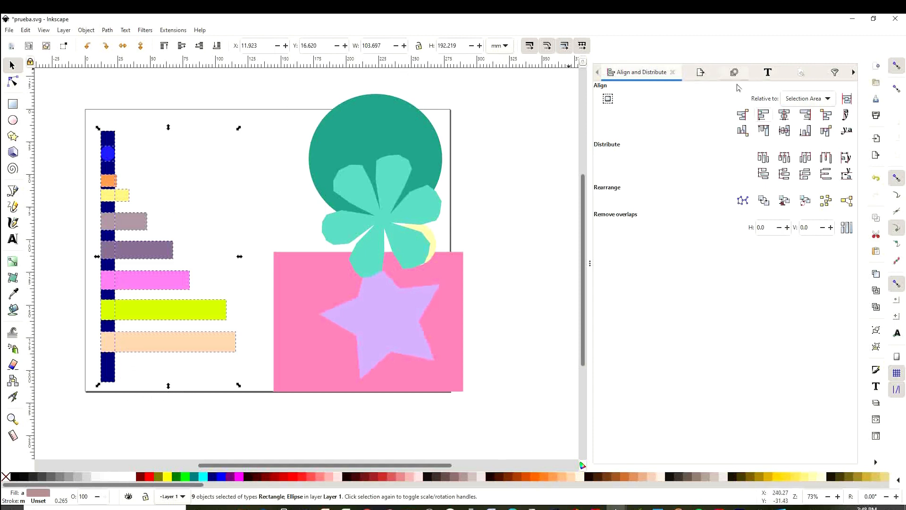
left_click(806, 115)
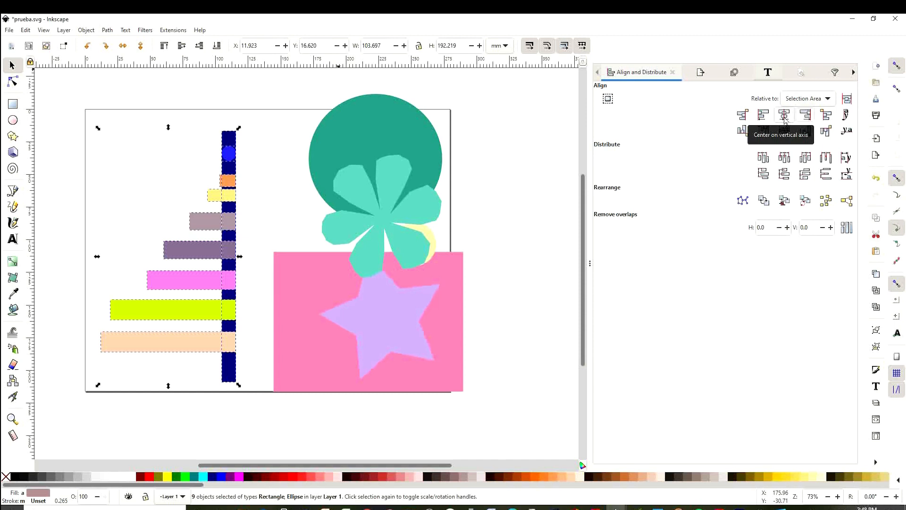
left_click(785, 120)
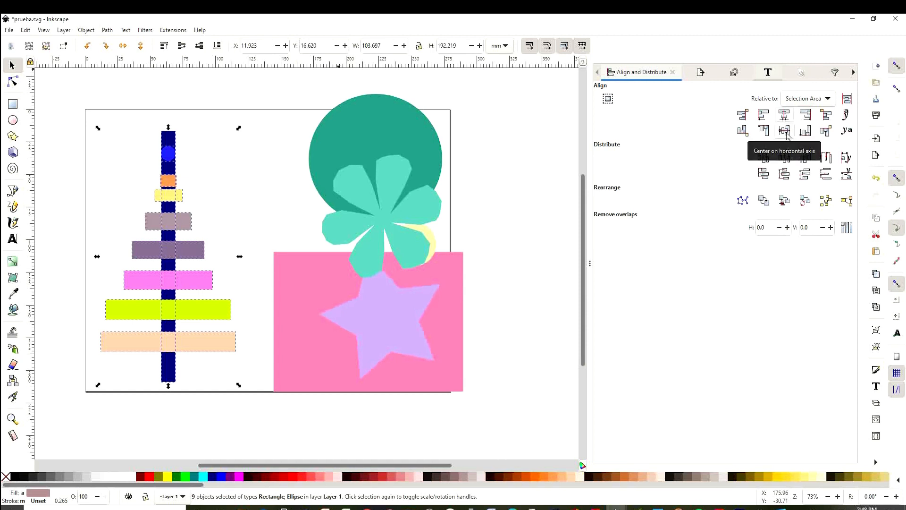
- Try centering the tree shapes on the horizontal axis, undo that alignment and clear the selection
left_click(785, 132)
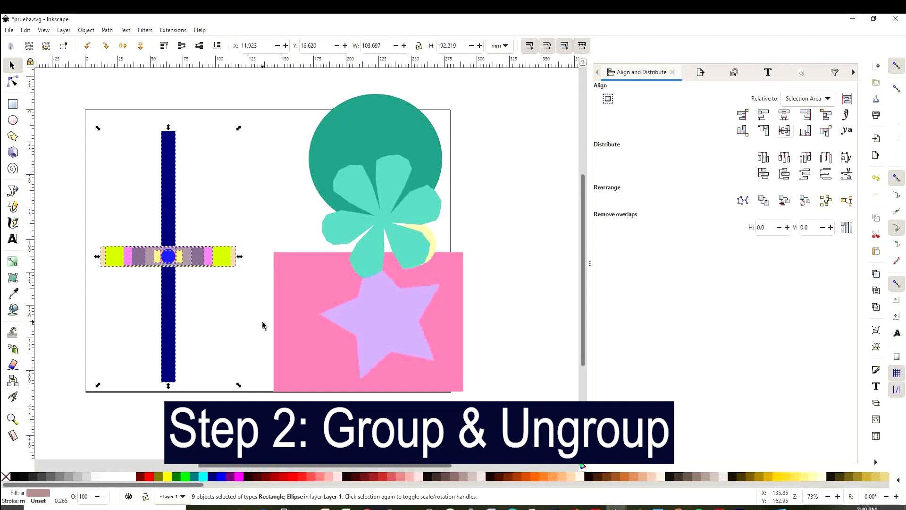
key("ctrl+z")
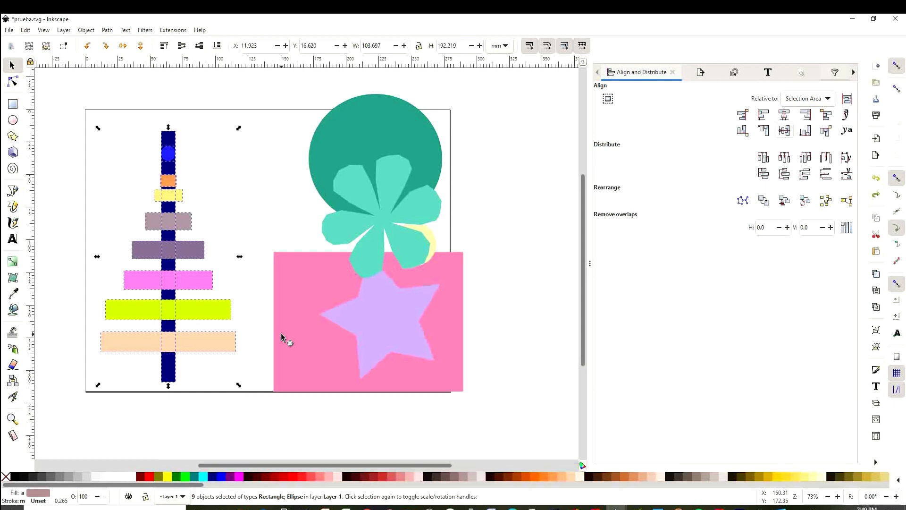
left_click(98, 111)
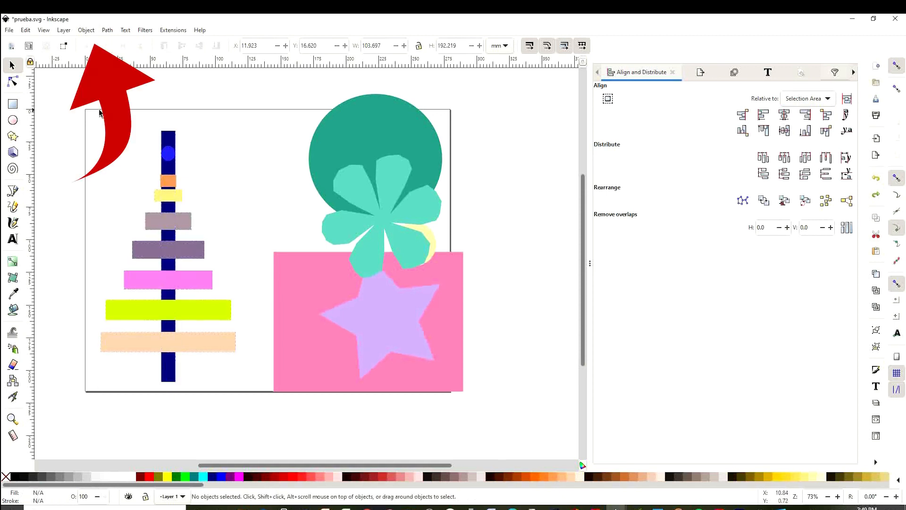
- Group the nine tree shapes and move the group slightly up and to the right
left_click_drag(66, 109, 265, 415)
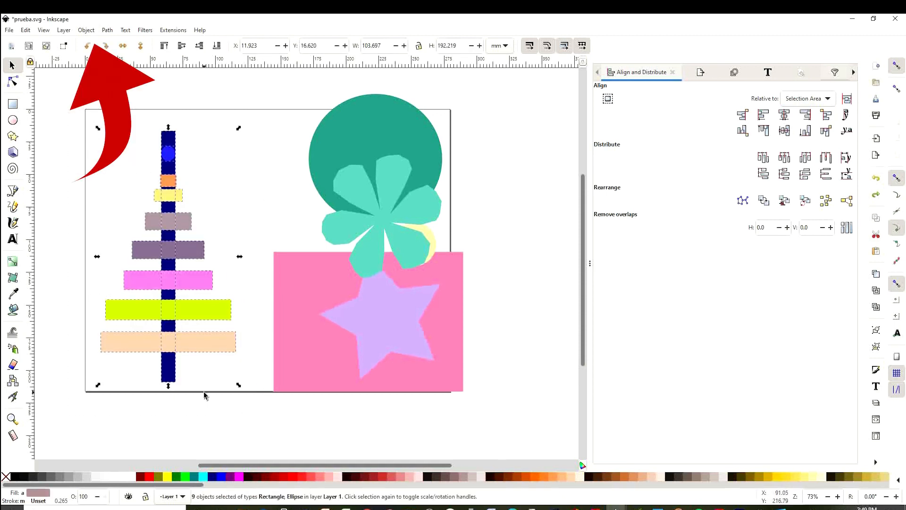
left_click(87, 30)
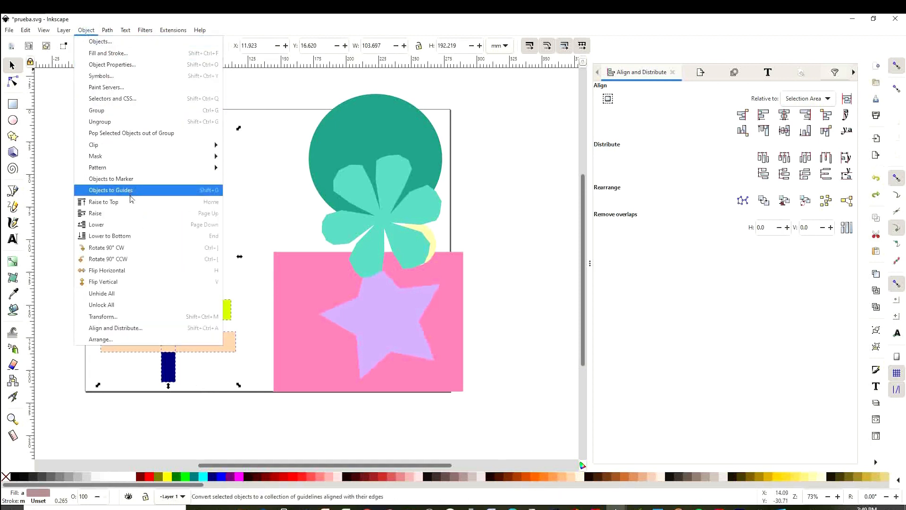
left_click(111, 115)
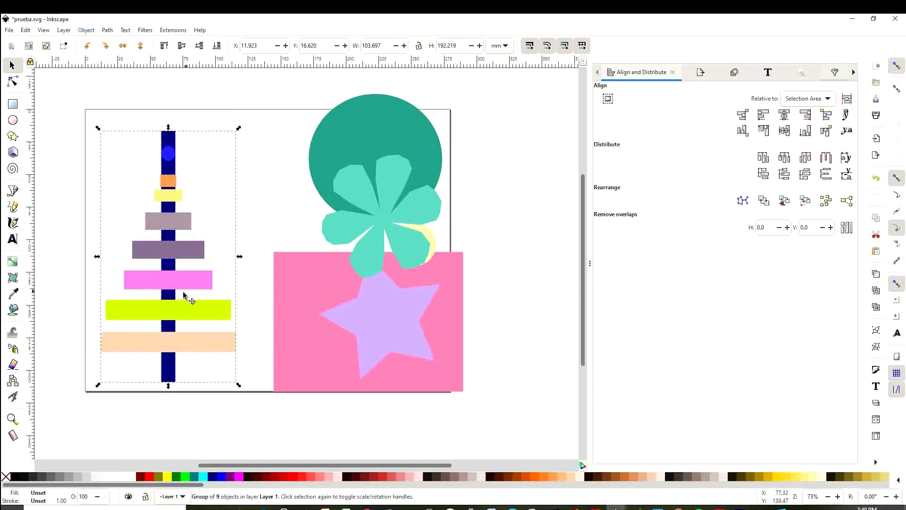
left_click_drag(191, 272, 176, 232)
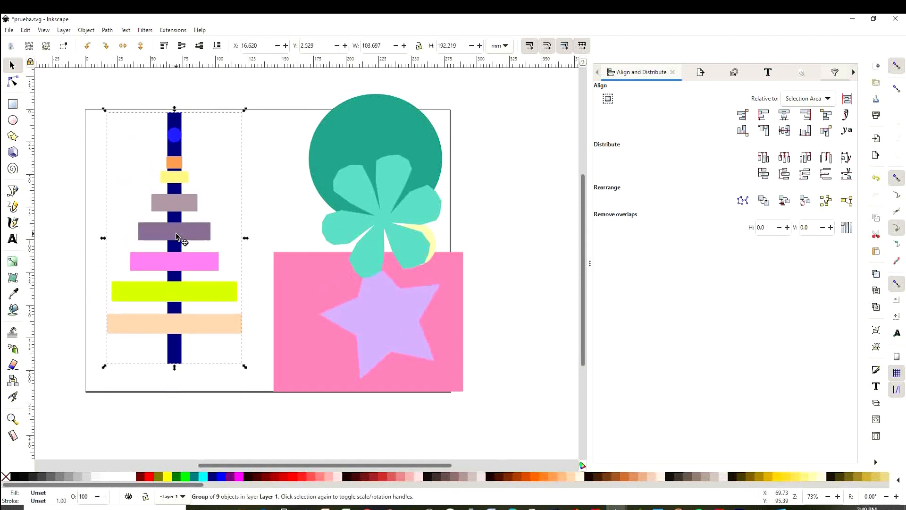
mouse_move(176, 232)
left_mouse_down()
mouse_move(173, 261)
mouse_move(173, 248)
left_mouse_up()
- Ungroup the tree and move its separate shapes slightly higher on the page
left_click(87, 31)
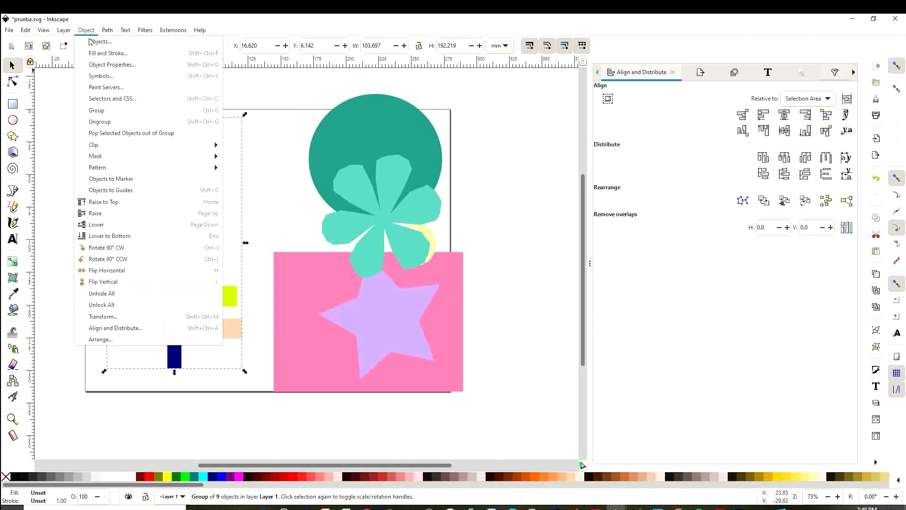
left_click(99, 121)
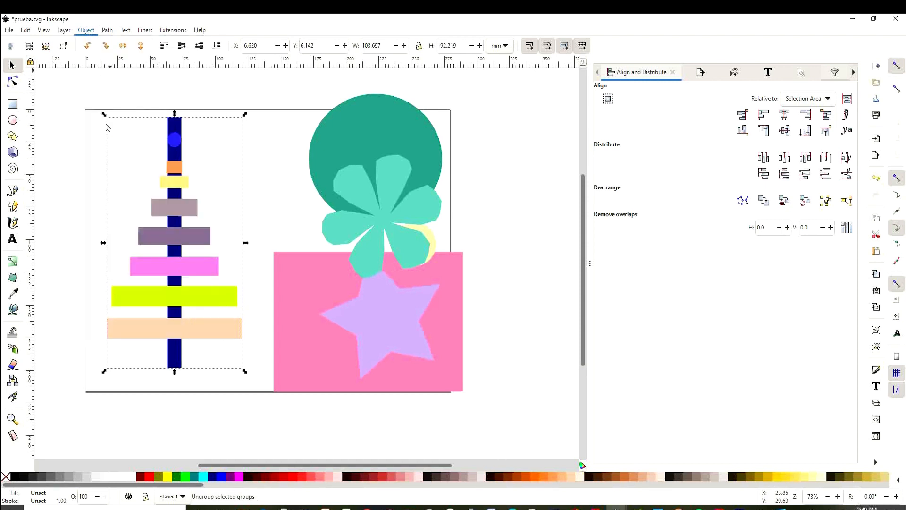
left_click_drag(208, 259, 193, 233)
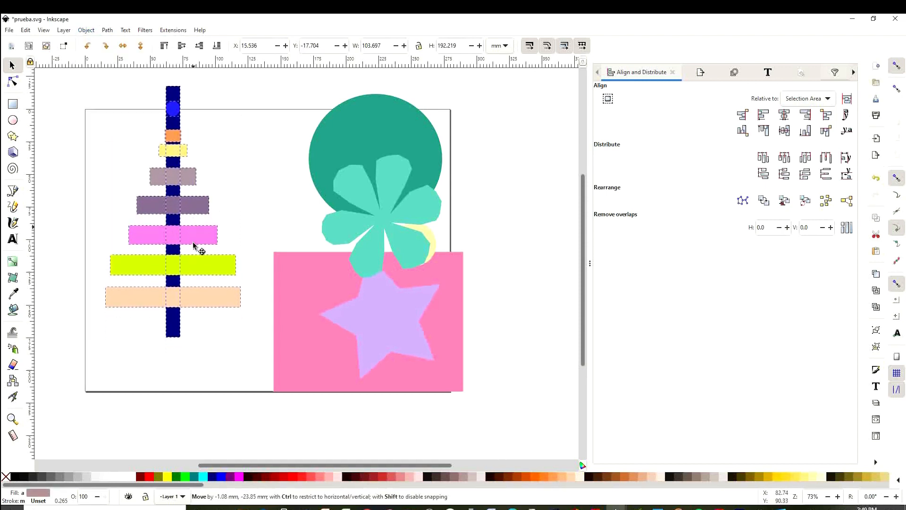
left_click(212, 344)
mouse_move(208, 325)
left_mouse_down()
mouse_move(206, 336)
mouse_move(206, 322)
left_mouse_up()
left_click(215, 375)
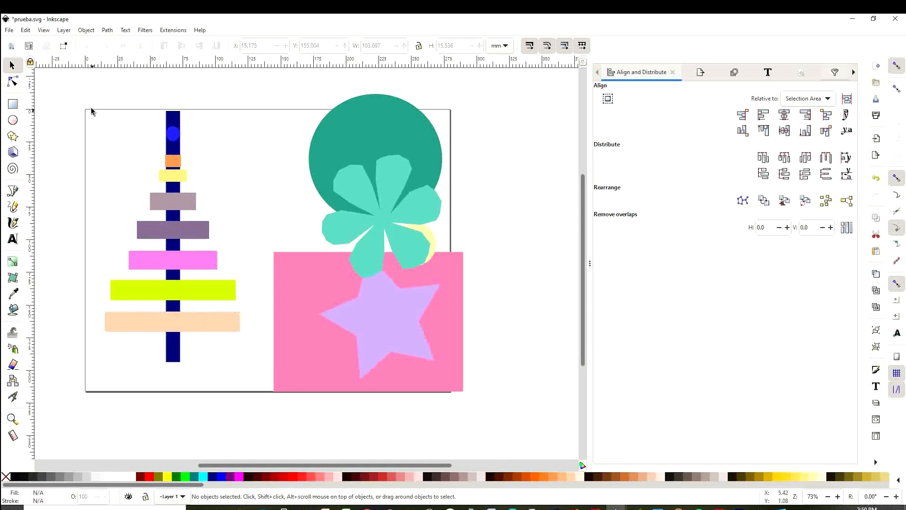
- Group all nine tree shapes again and move the group past the page's right edge
left_click_drag(76, 101, 253, 395)
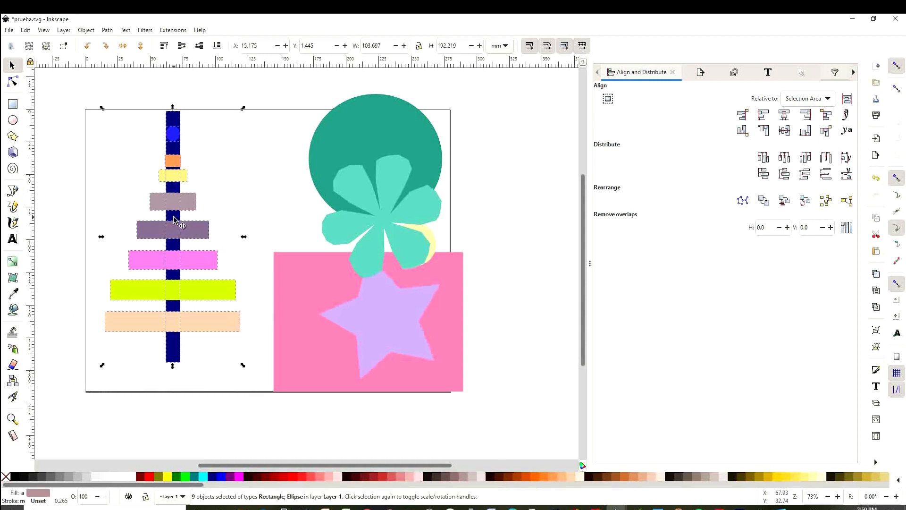
right_click(174, 216)
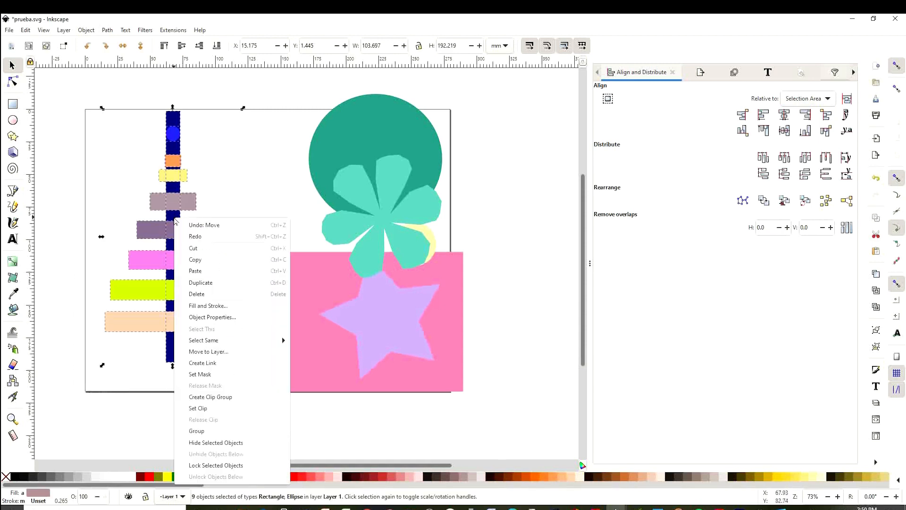
left_click(204, 432)
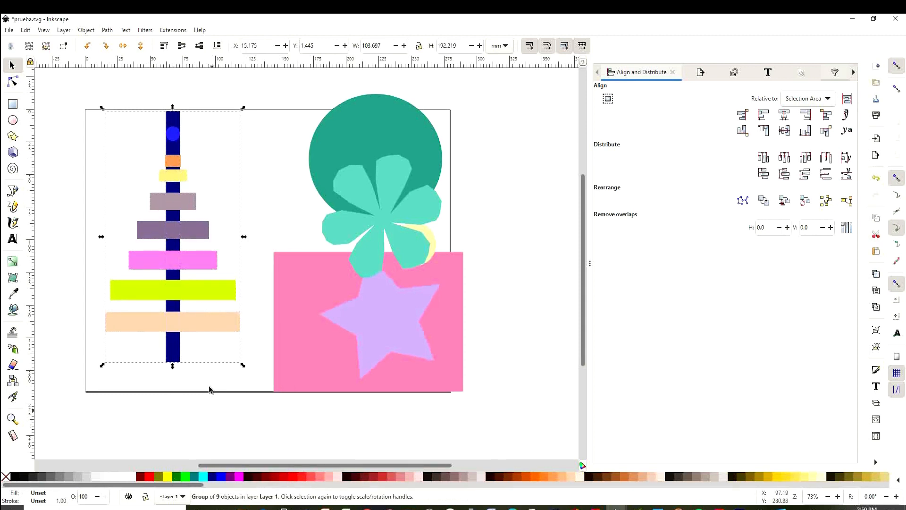
left_click_drag(183, 293, 512, 308)
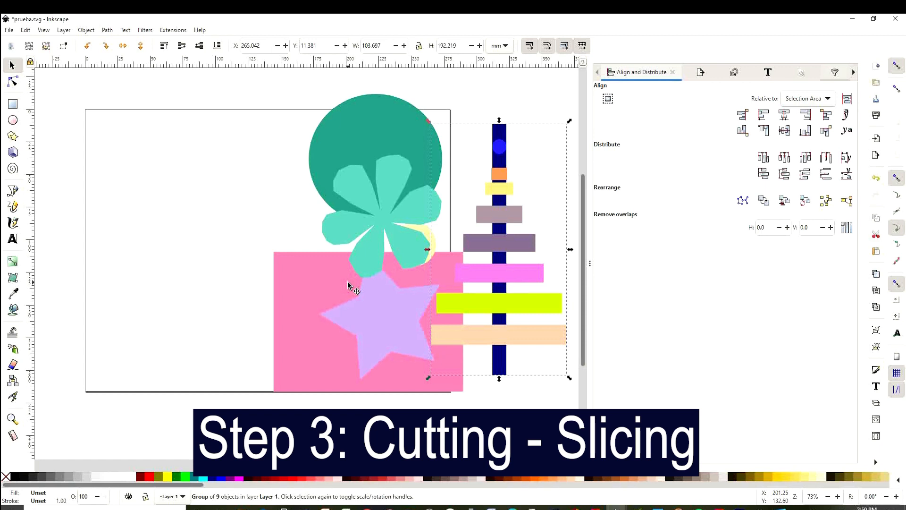
- Move the green circle to the left half of the page and place a duplicate of the flower over it
left_click_drag(369, 149, 175, 176)
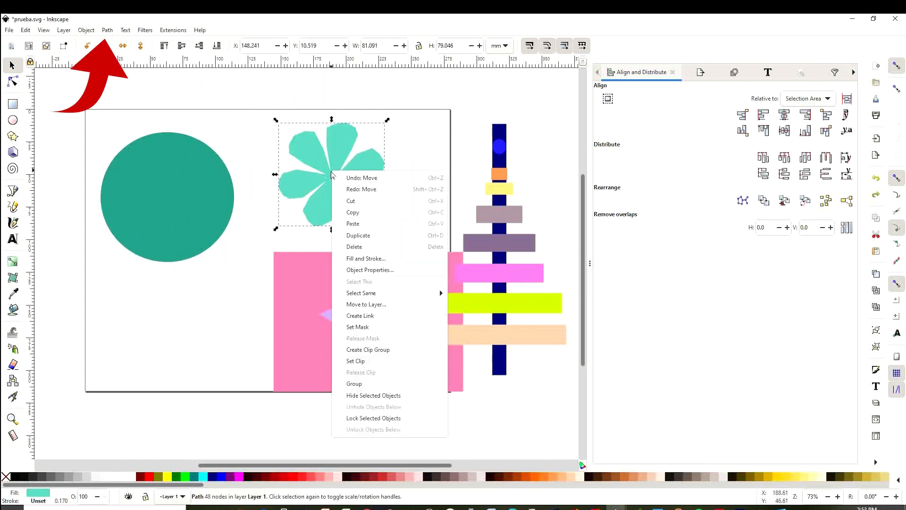
left_click(359, 235)
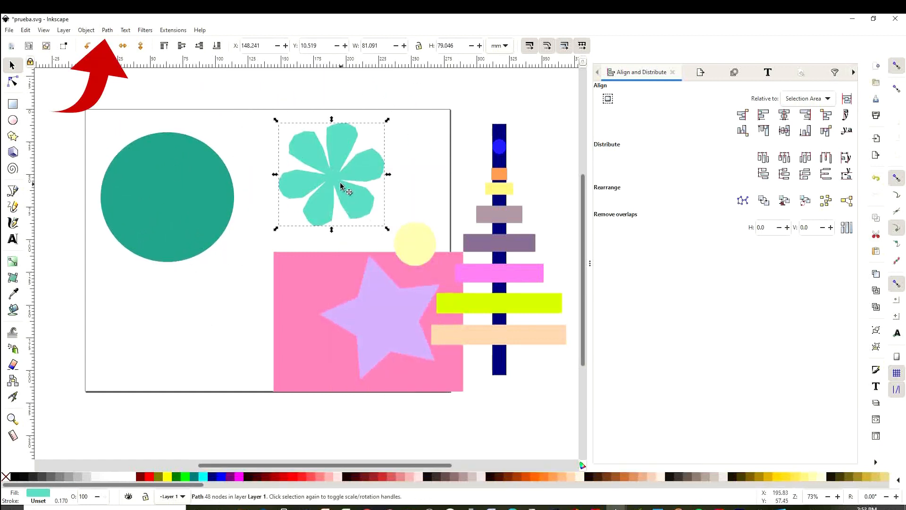
left_click_drag(344, 188, 341, 296)
left_click_drag(166, 188, 168, 215)
left_click_drag(313, 287, 174, 208)
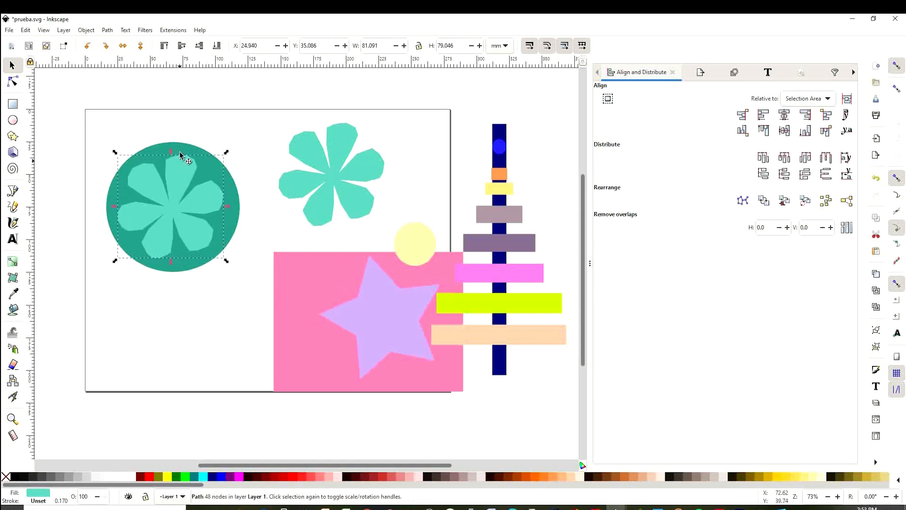
- Center the flower copy on the green circle along both axes and cut it out with Difference
left_click(185, 120)
left_click_drag(97, 130, 253, 312)
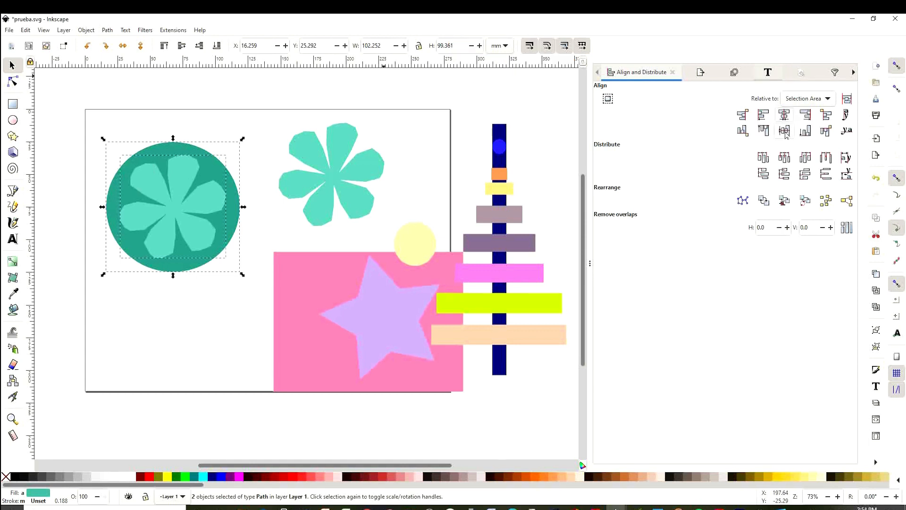
left_click(785, 132)
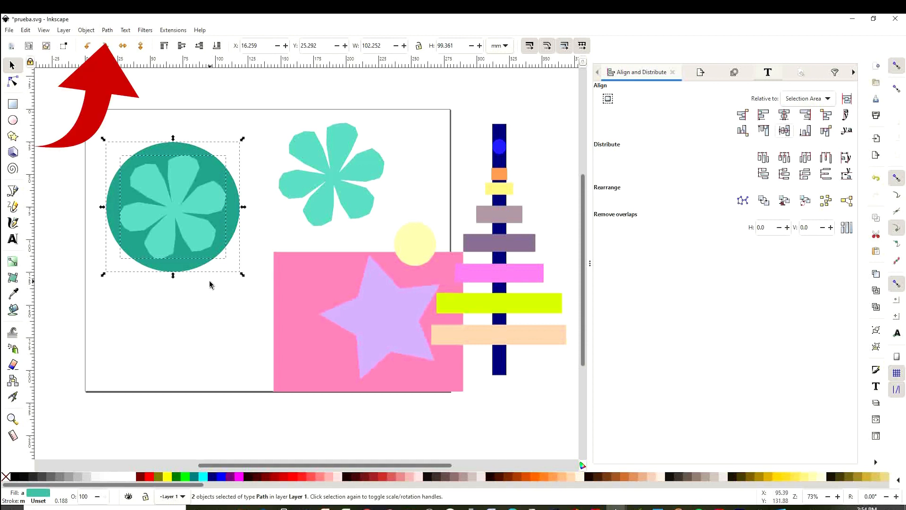
left_click(107, 30)
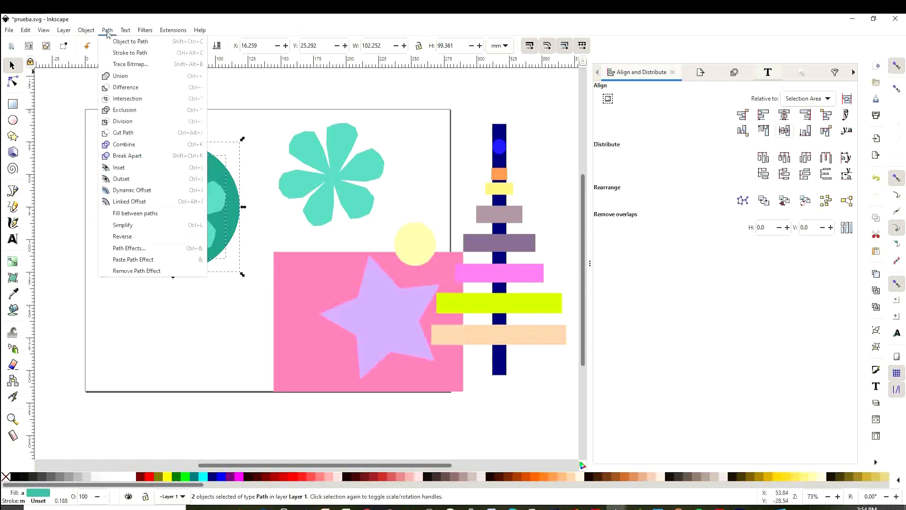
left_click(124, 88)
- Move the green circle with the flower cut-out and enlarge it in the page's upper left area
left_click_drag(211, 249, 403, 358)
left_click_drag(196, 226, 213, 228)
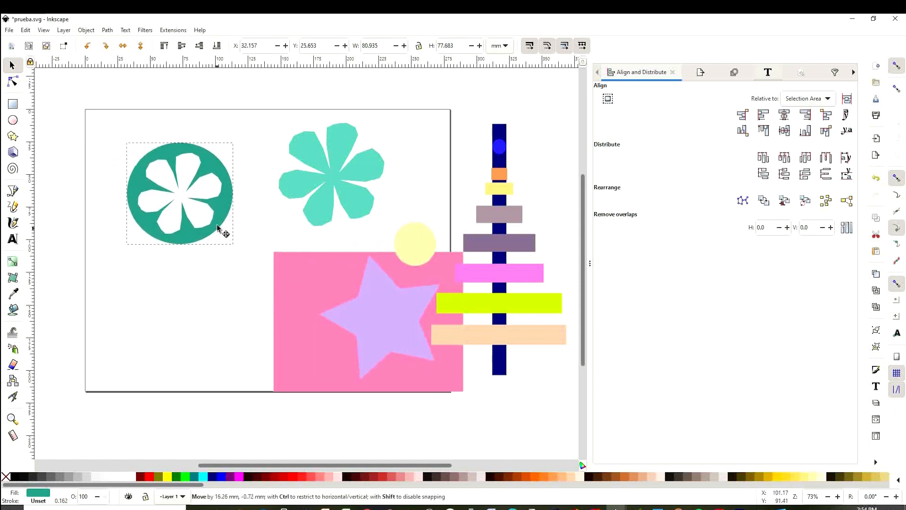
left_click_drag(232, 252, 264, 287)
left_click_drag(251, 252, 239, 221)
left_click(78, 177)
- Draw a red circle below the green one and fit it at about 90 mm wide in the page's lower left area
left_click(12, 120)
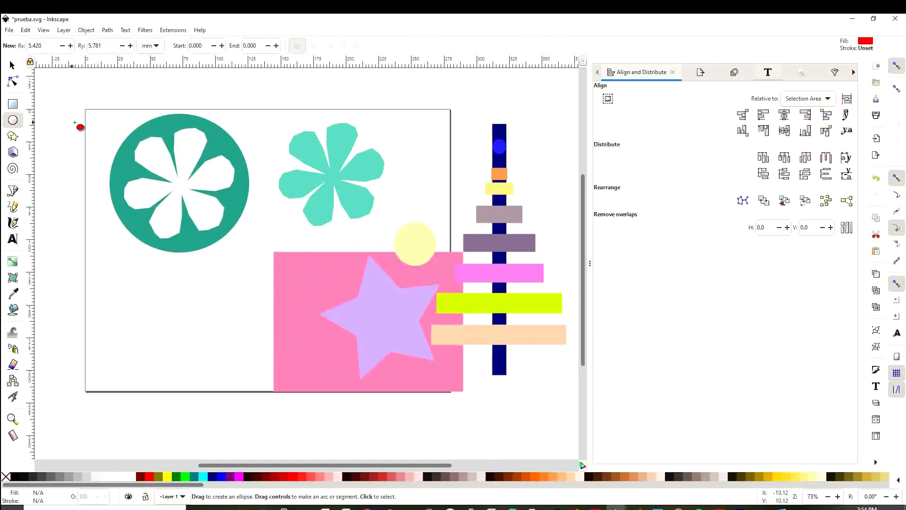
left_click_drag(128, 302, 263, 436)
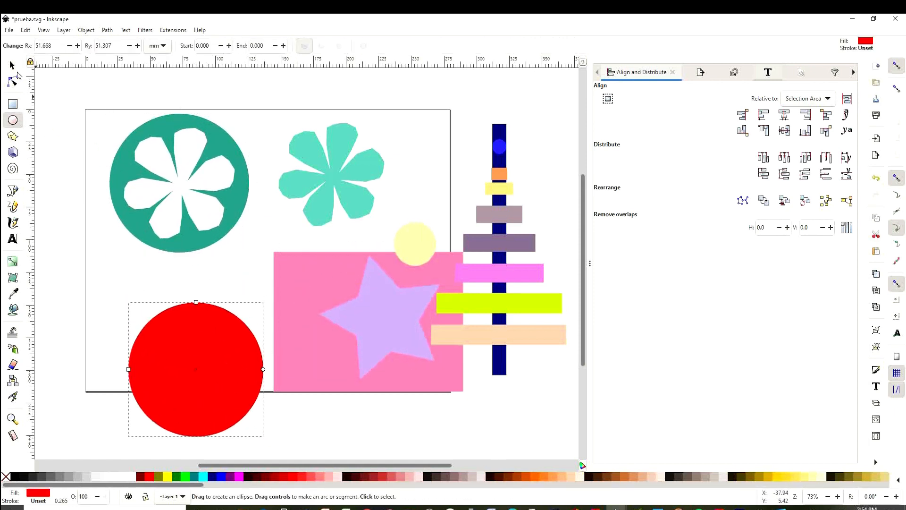
left_click(12, 66)
left_click_drag(208, 384, 161, 310)
- Duplicate the red circle, shift the copy to the right so it partly overlaps the original, and fill it pale yellow
right_click(160, 309)
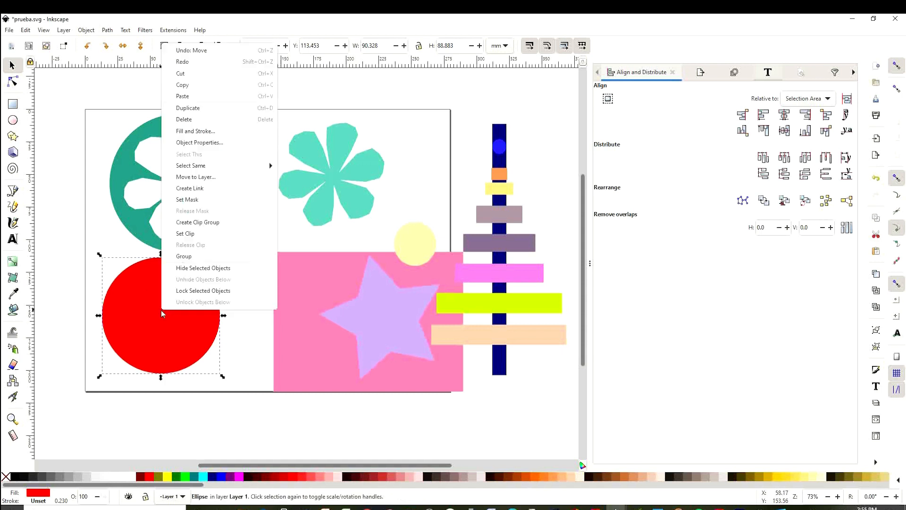
left_click(195, 110)
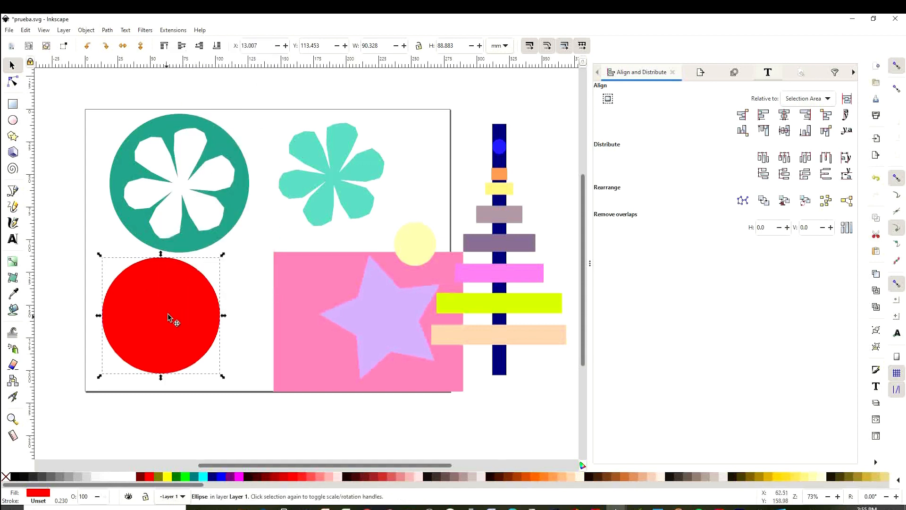
left_click_drag(169, 317, 217, 316)
left_click(816, 477)
- Move the green circle up out of the way and cut the large yellow circle out of the red one with Difference
left_click_drag(219, 237, 238, 186)
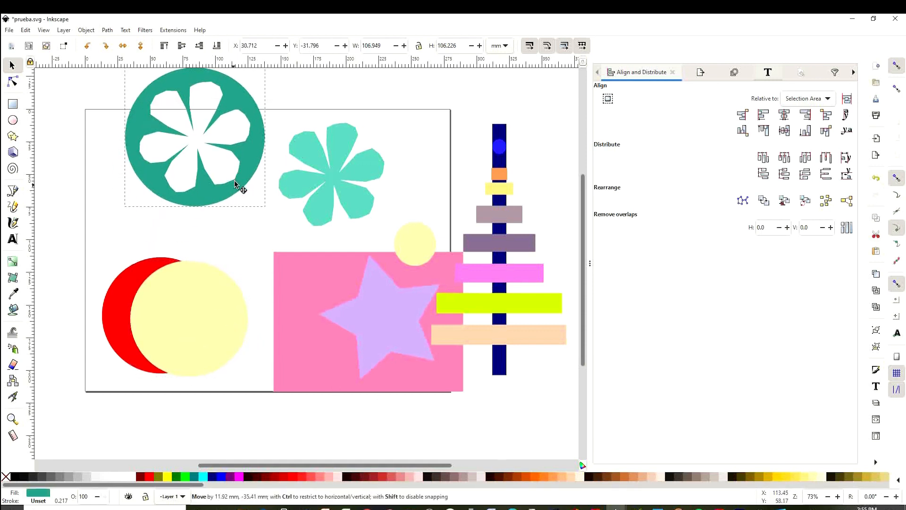
left_click(167, 243)
left_click_drag(75, 235, 259, 401)
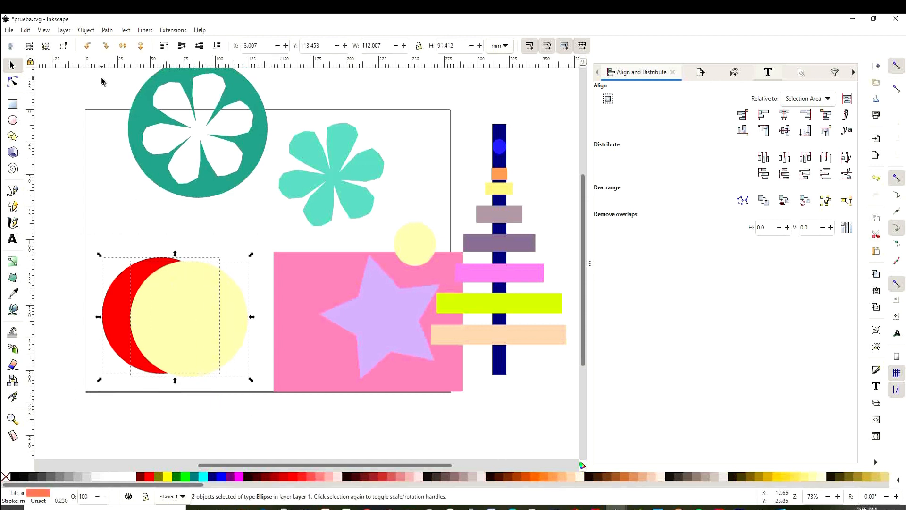
left_click(105, 31)
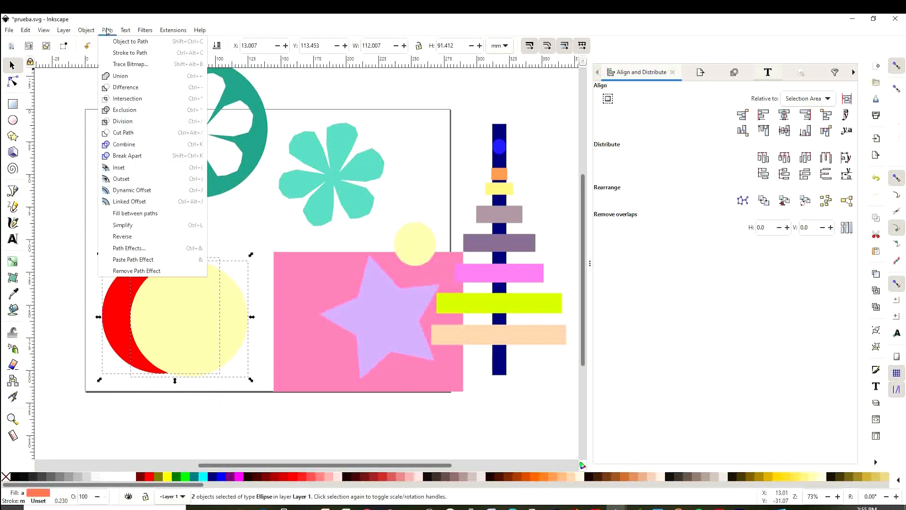
left_click(125, 88)
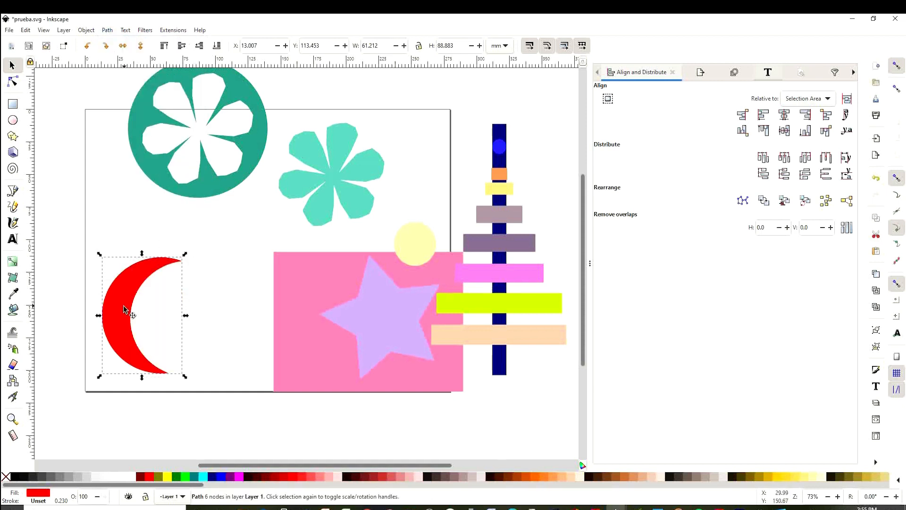
- Move the red crescent to the left side of the purple star and the green circle back onto the page's left half
left_click_drag(127, 292, 162, 259)
left_click_drag(163, 174, 195, 241)
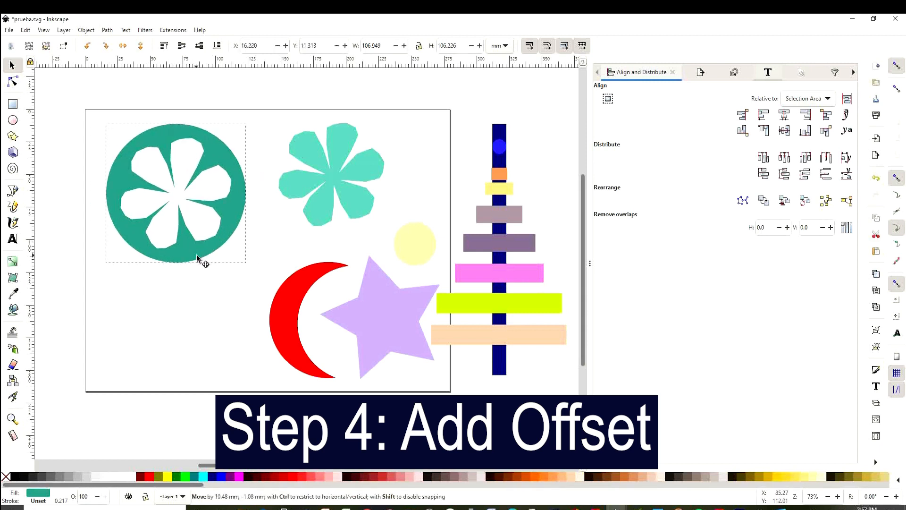
left_click_drag(198, 258, 192, 277)
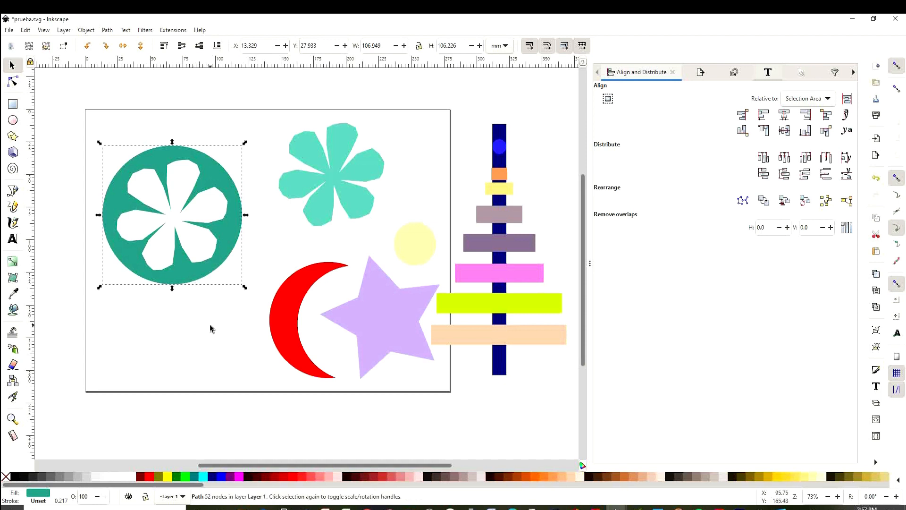
- Create a linked offset of the green circle with the flower cut-out
left_click(210, 325)
left_click(187, 268)
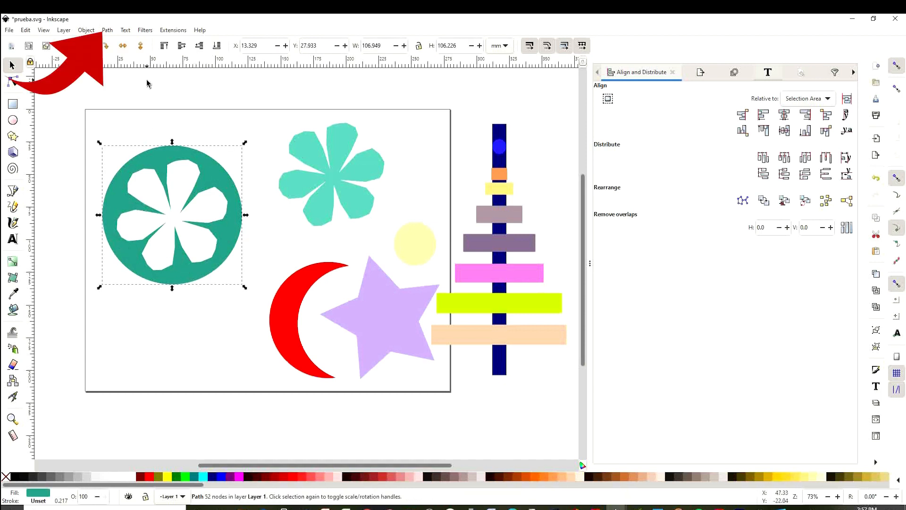
left_click(108, 30)
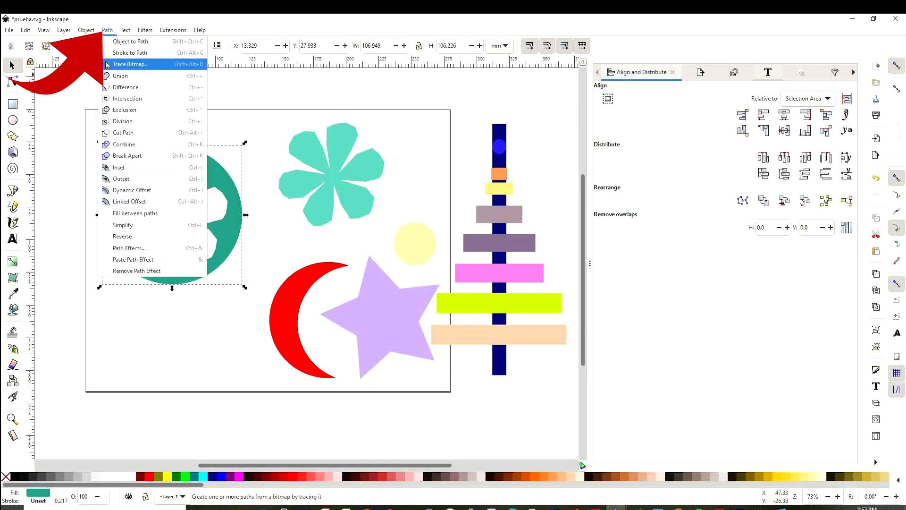
left_click(142, 206)
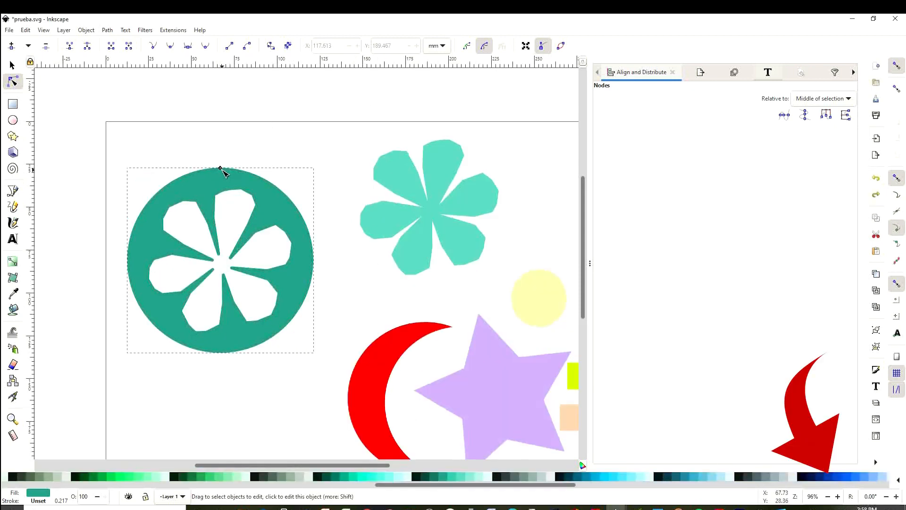
- Widen the green circle's linked offset into a thick border and fill it with #005544
left_click(838, 496)
left_click(838, 496)
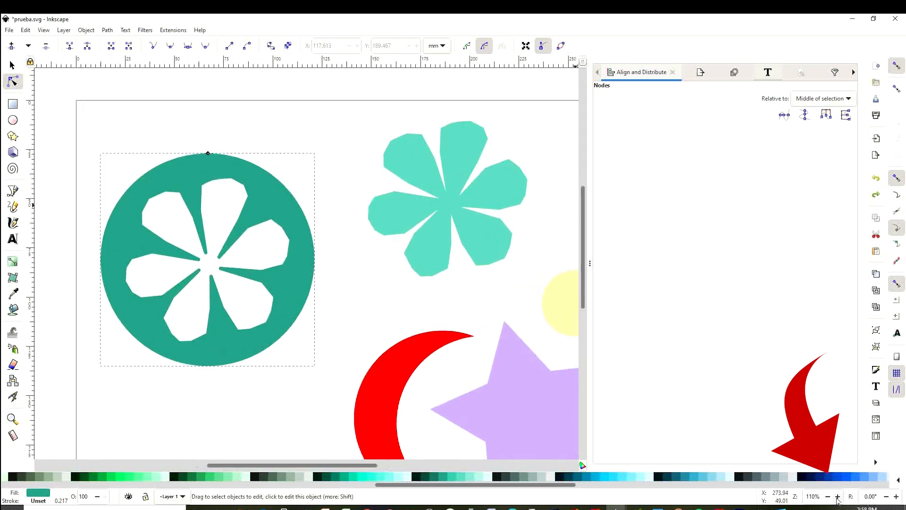
left_click(838, 496)
left_click(838, 497)
left_click(838, 496)
left_click(838, 497)
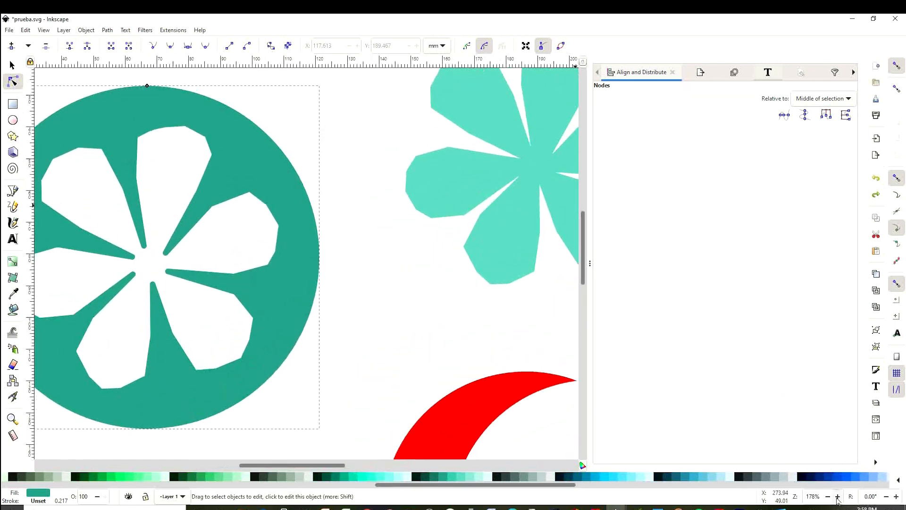
left_click(838, 497)
scroll(353, 316, "up", 5)
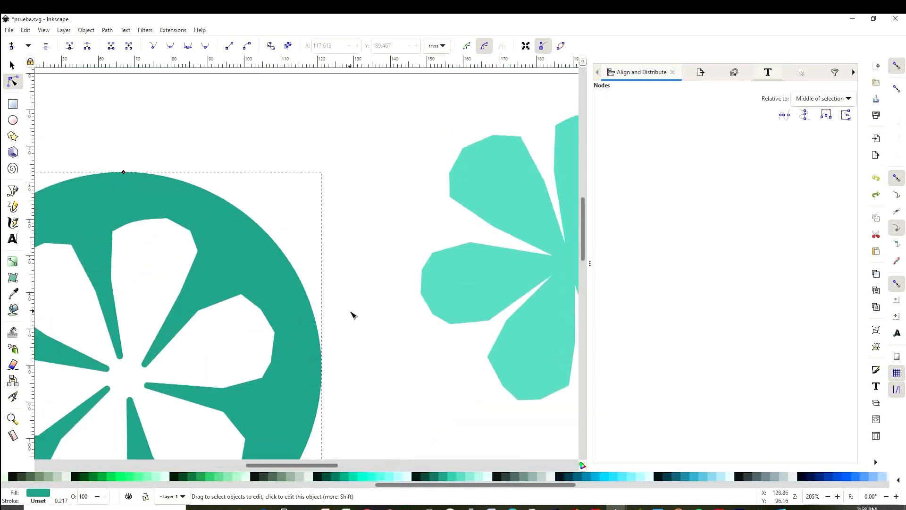
left_click(838, 497)
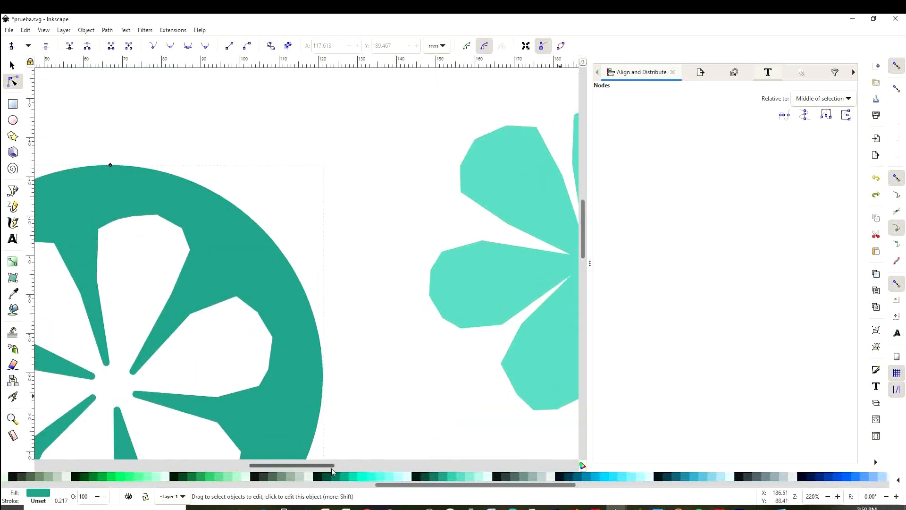
left_click_drag(331, 467, 305, 468)
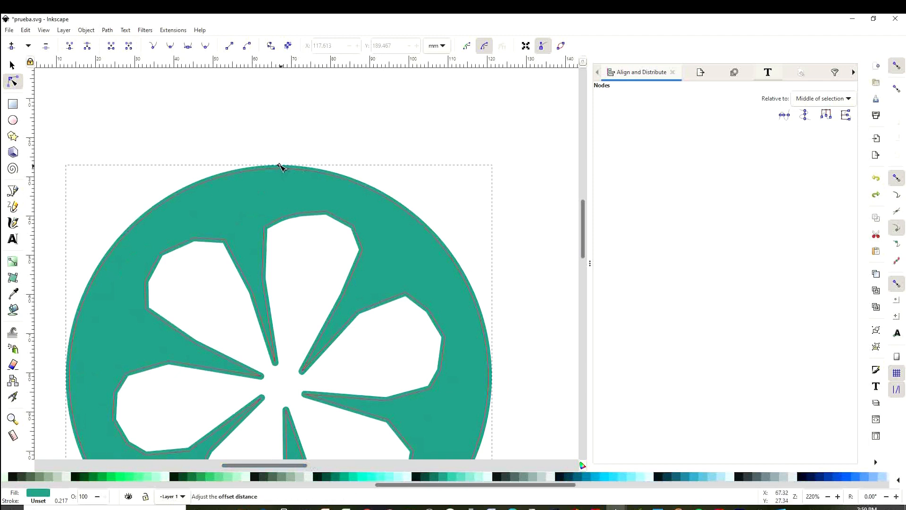
left_click_drag(281, 167, 285, 155)
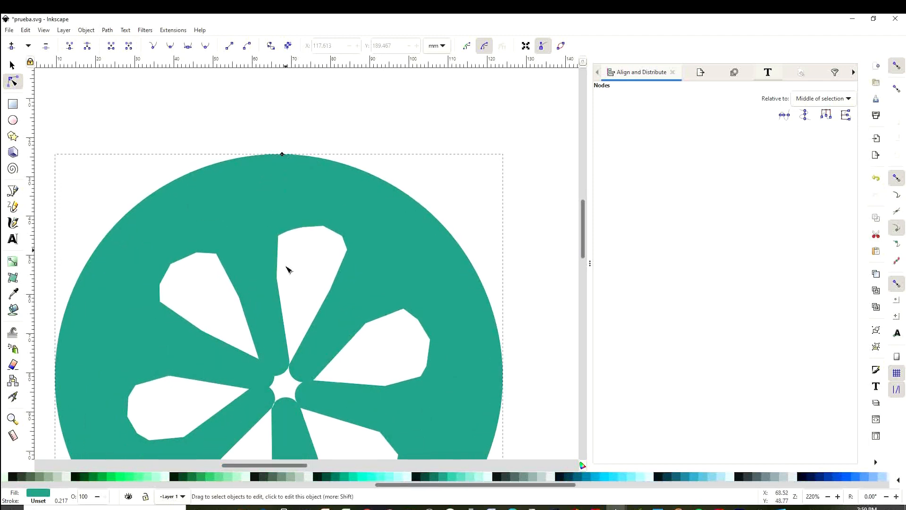
left_click(328, 479)
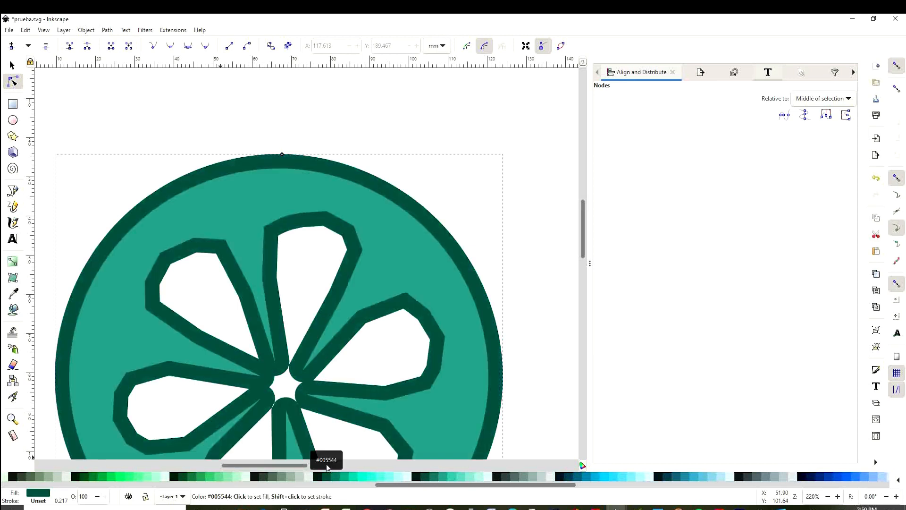
mouse_move(282, 154)
left_mouse_down()
mouse_move(283, 162)
mouse_move(287, 152)
left_mouse_up()
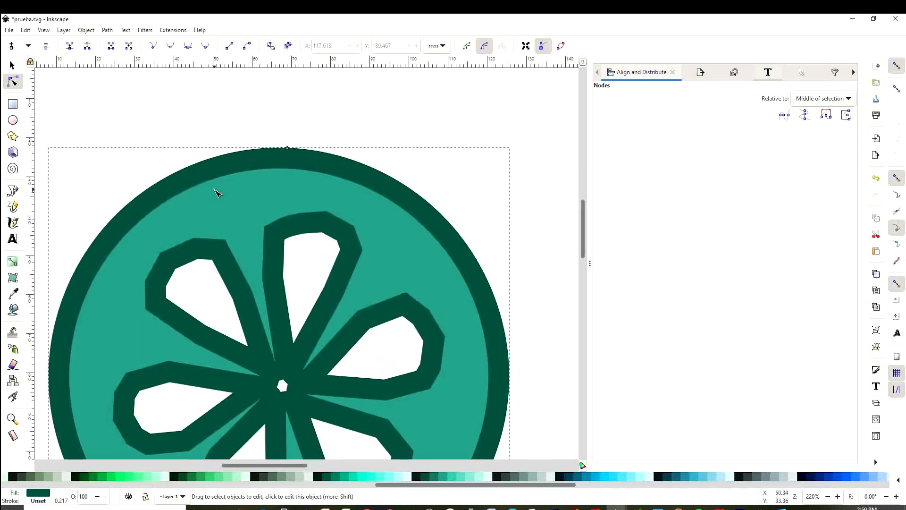
- Create a linked offset of the turquoise flower in the page's upper right area
left_click(828, 496)
left_click(827, 496)
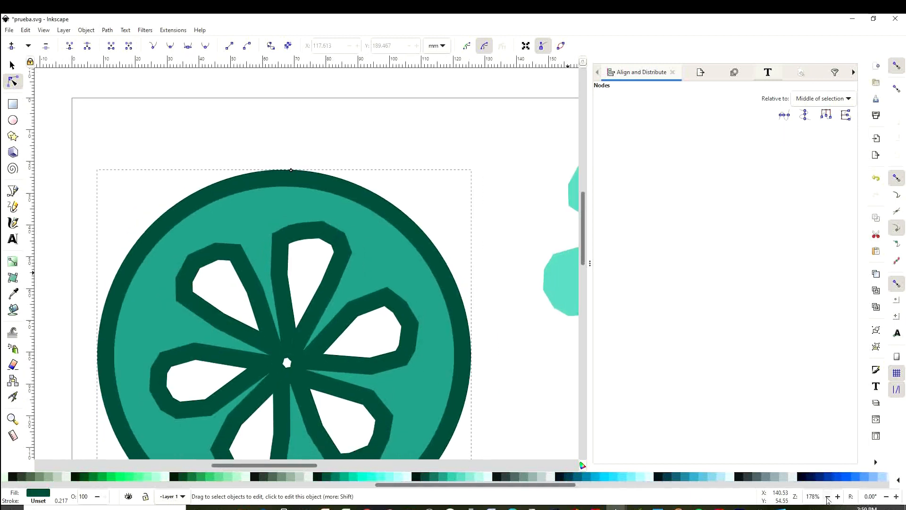
left_click(828, 497)
left_click(827, 496)
left_click(827, 497)
left_click(827, 497)
left_click(827, 498)
left_click(827, 497)
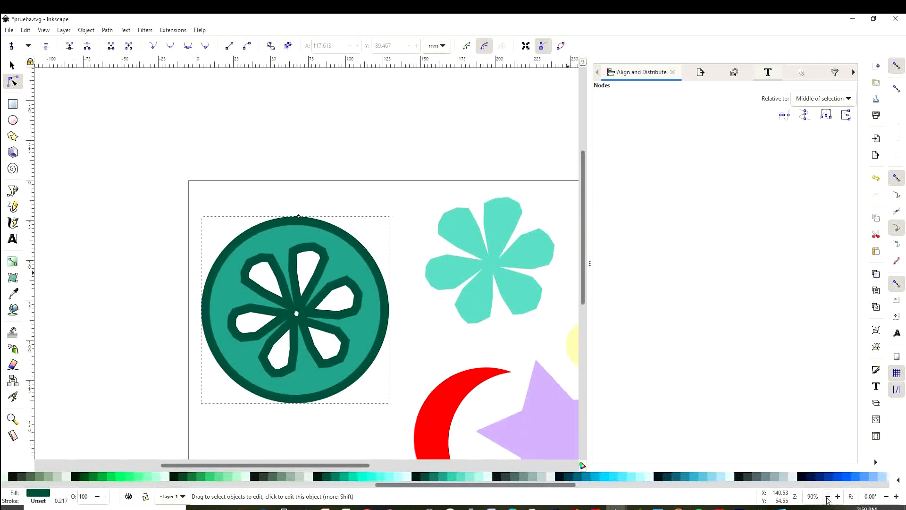
left_click(827, 497)
left_click(827, 497)
left_click(827, 497)
left_click(827, 497)
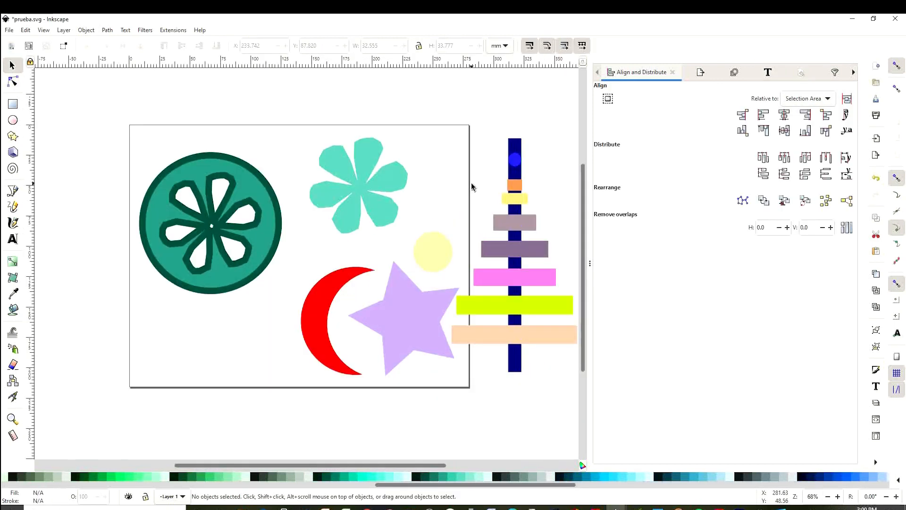
left_click(369, 200)
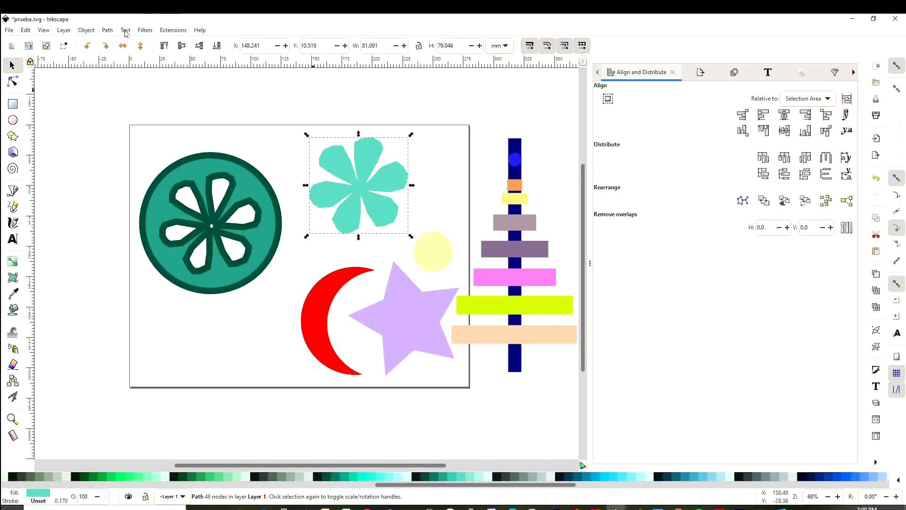
left_click(108, 31)
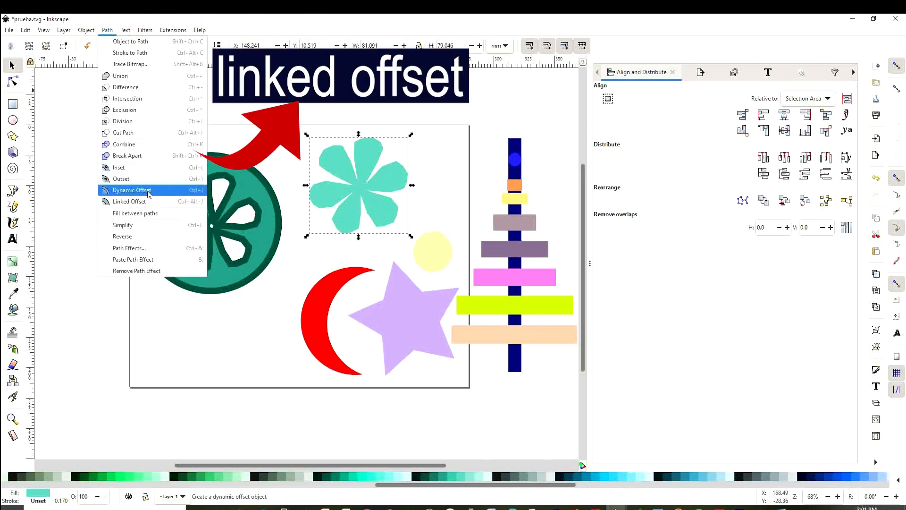
left_click(147, 206)
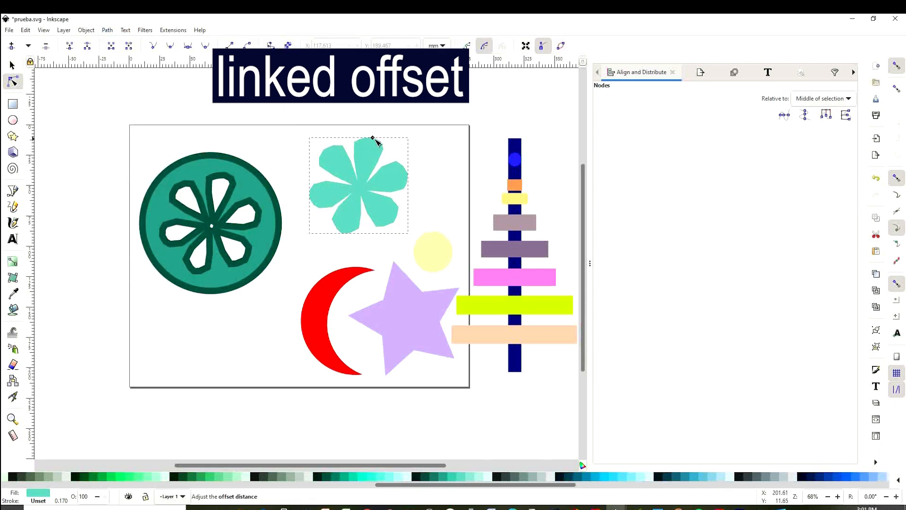
- Widen the flower's linked offset into a thick outline, try #005544 as its fill, and settle on #002B22
left_click_drag(375, 138, 375, 127)
left_click(319, 481)
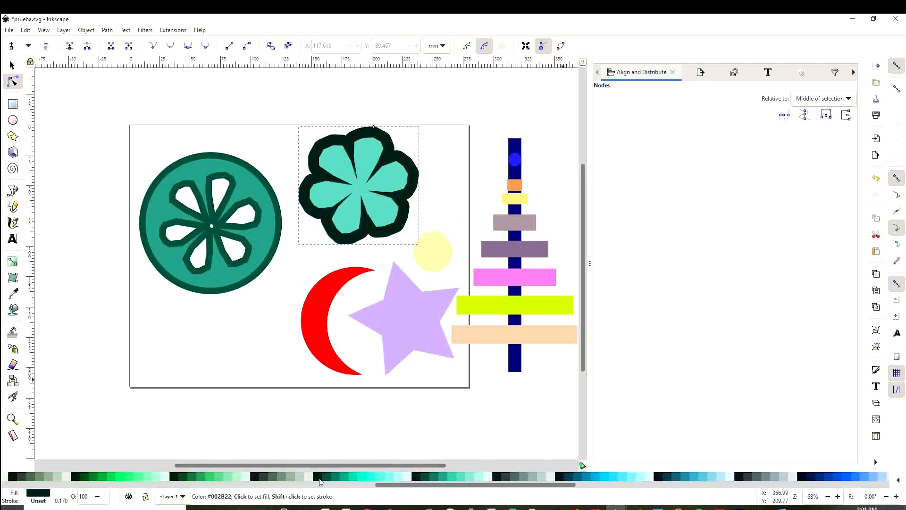
left_click(332, 482)
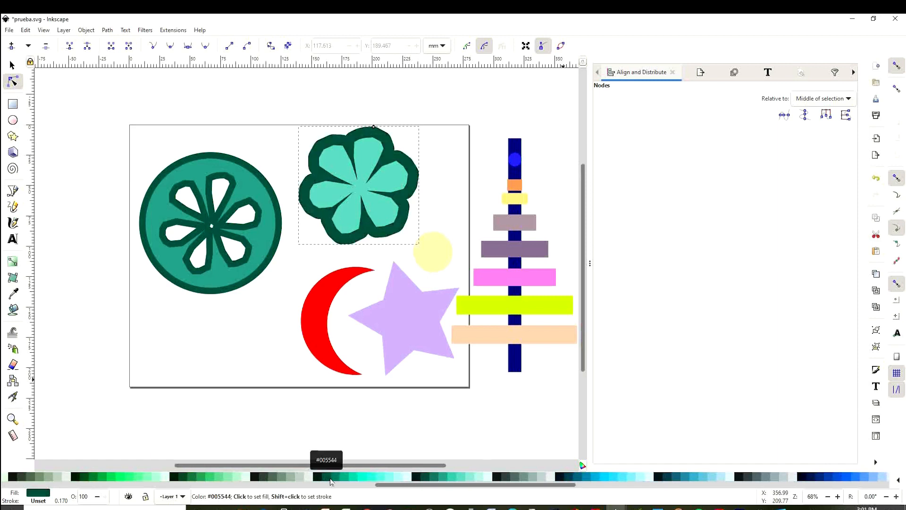
left_click(319, 482)
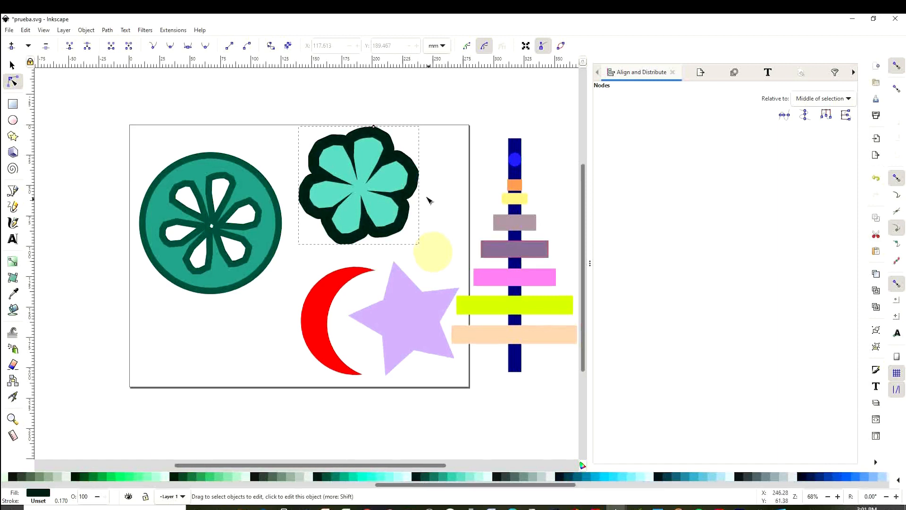
- Shrink the pale yellow circle to about 21 × 20 mm, place it near the flower's centre, and raise it to the top
key("plus")
key("plus")
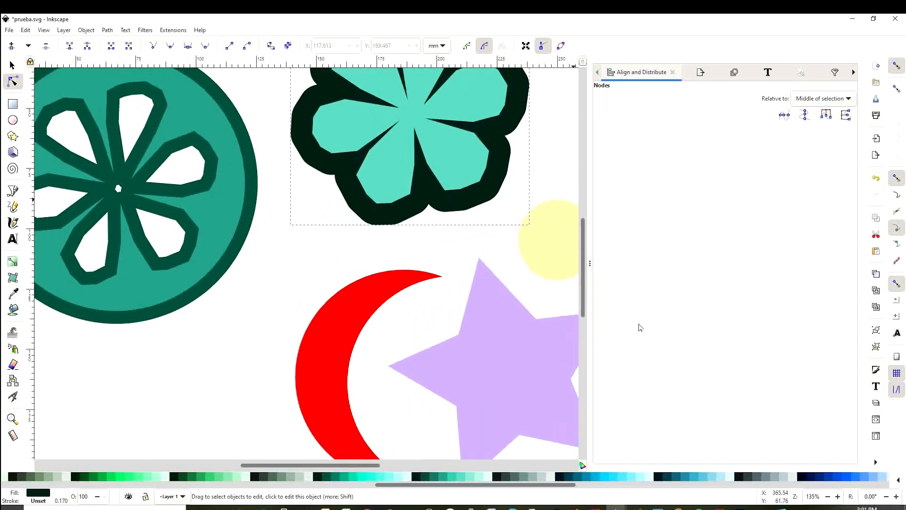
scroll(449, 125, "up", 5)
left_click(828, 499)
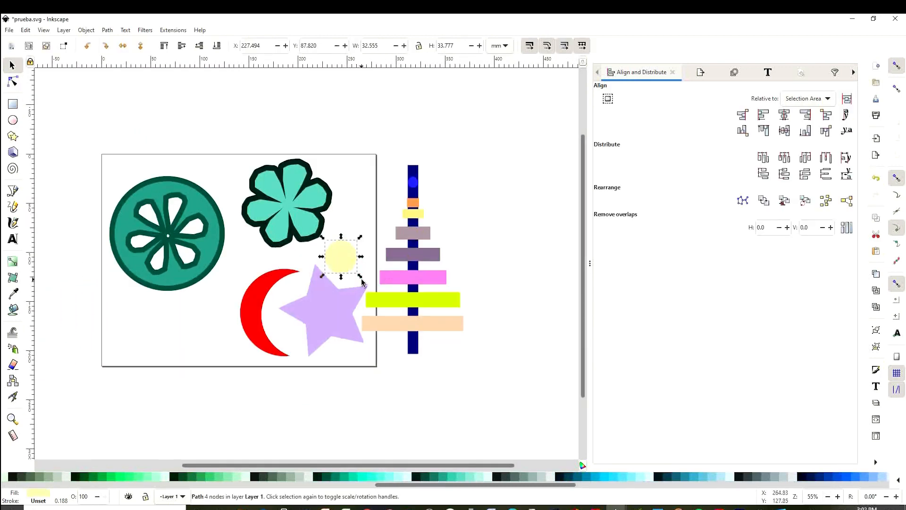
left_click_drag(360, 279, 293, 203)
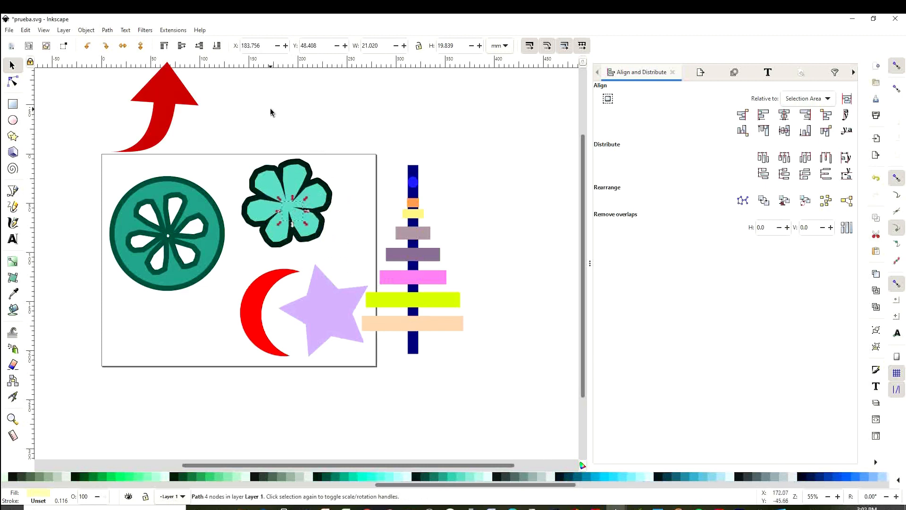
left_click(164, 51)
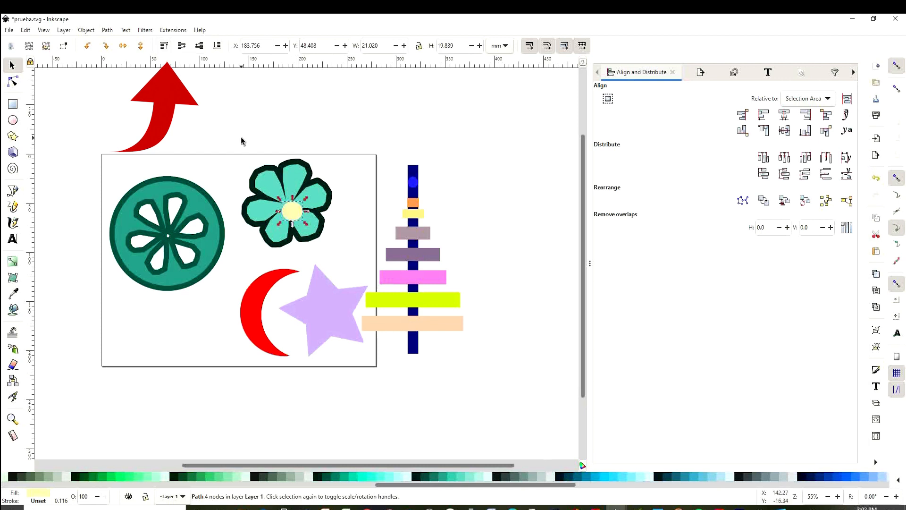
left_click_drag(300, 213, 291, 208)
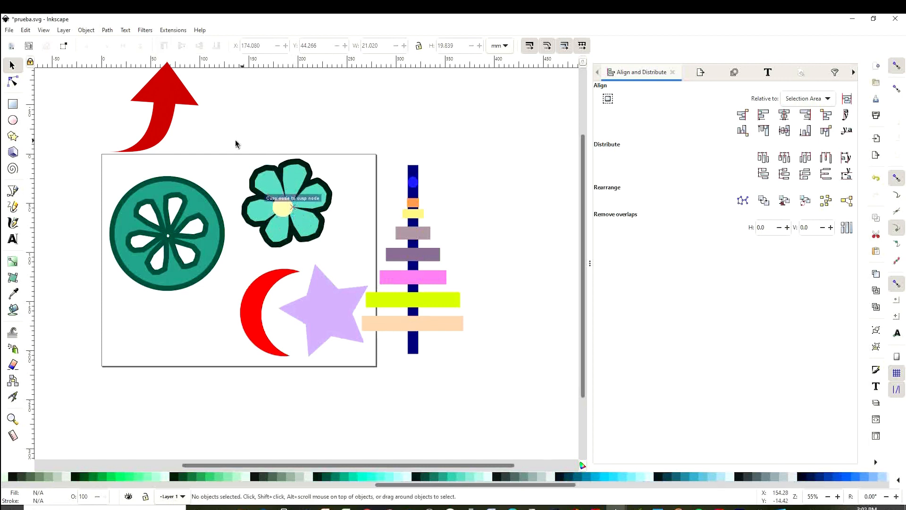
- Centre the flower, its dark outline and the pale yellow circle on one another horizontally and vertically
left_click_drag(225, 137, 285, 219)
left_click_drag(349, 267, 350, 267)
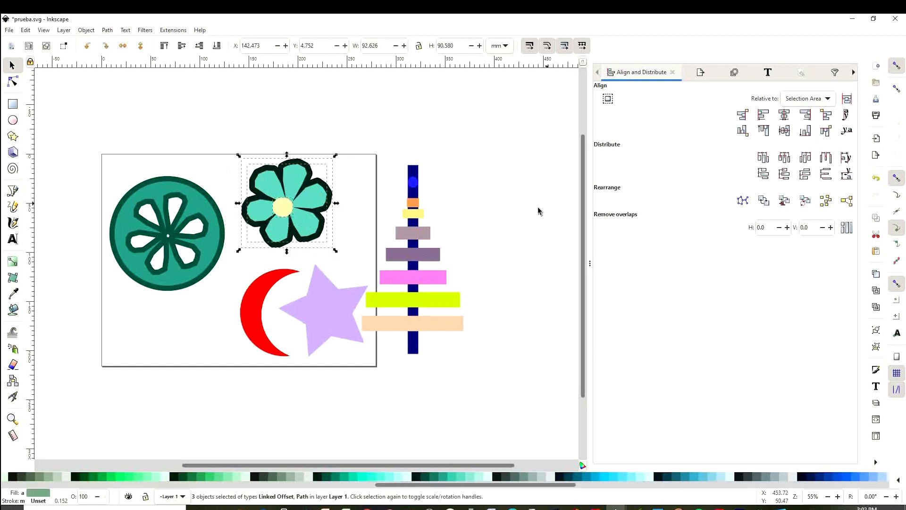
left_click(788, 117)
left_click(785, 131)
left_click(522, 205)
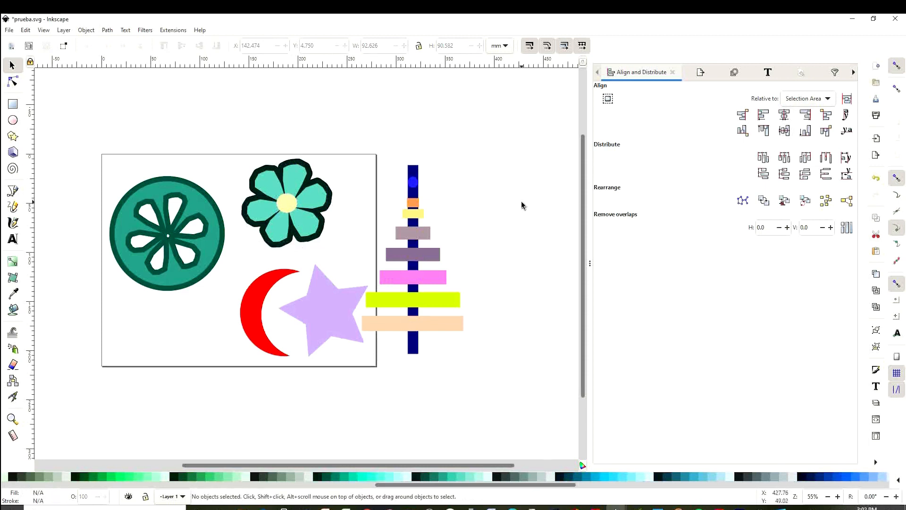
- Reposition the whole flower with its outline and yellow centre in the page's upper right area
left_click_drag(221, 136, 363, 277)
left_click_drag(326, 246, 329, 236)
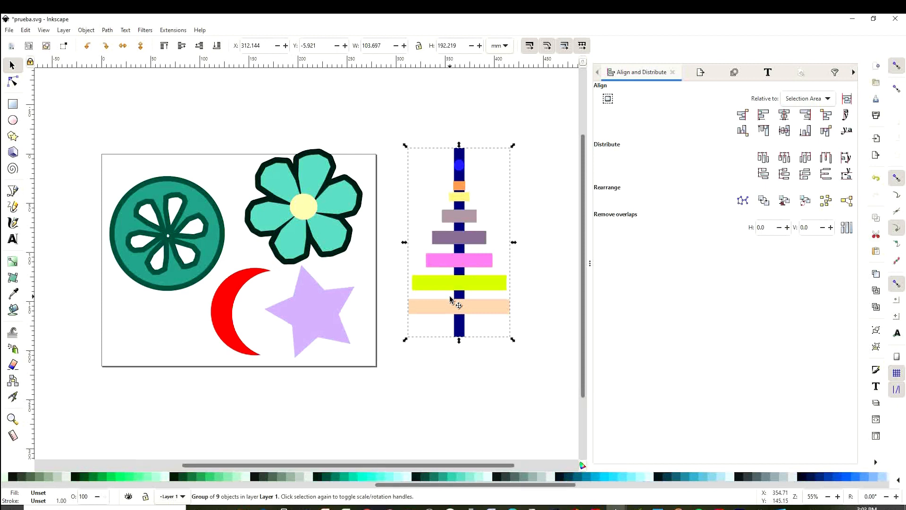
left_click(232, 125)
left_click_drag(236, 147, 341, 242)
left_click_drag(291, 197, 321, 214)
- Move the red moon beside the star, the green circle beside the flower, and the bar tower onto the page's left side
left_click_drag(233, 312, 245, 307)
left_click_drag(168, 234, 228, 210)
left_click_drag(461, 282, 159, 296)
left_click(482, 271)
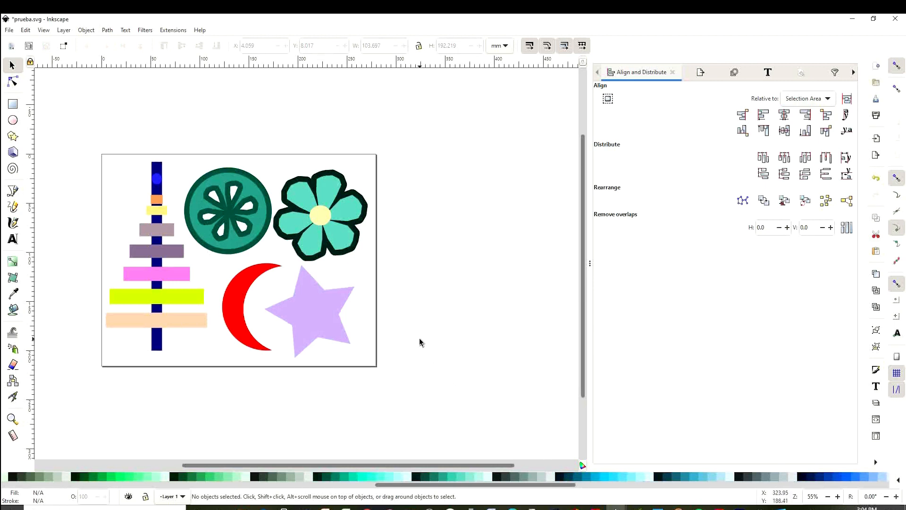
- Group all the drawings and place the group inside the page at about X 6 mm, Y 5 mm
left_click_drag(78, 134, 410, 386)
left_click(87, 31)
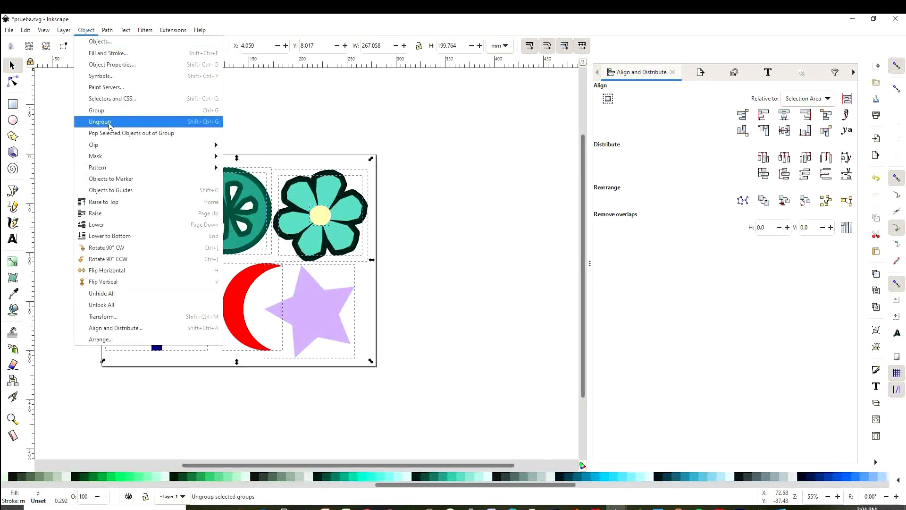
left_click(100, 110)
mouse_move(258, 238)
left_mouse_down()
mouse_move(285, 245)
mouse_move(267, 239)
left_mouse_up()
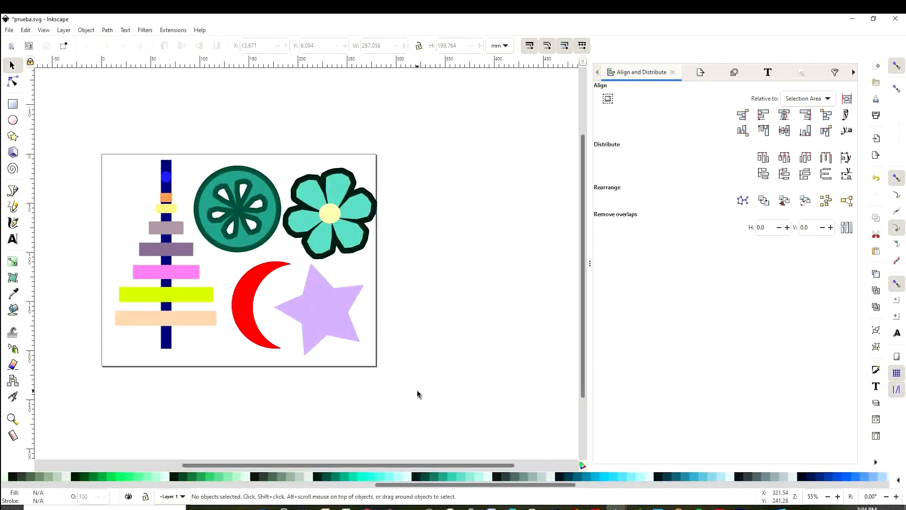
left_click_drag(319, 250, 310, 248)
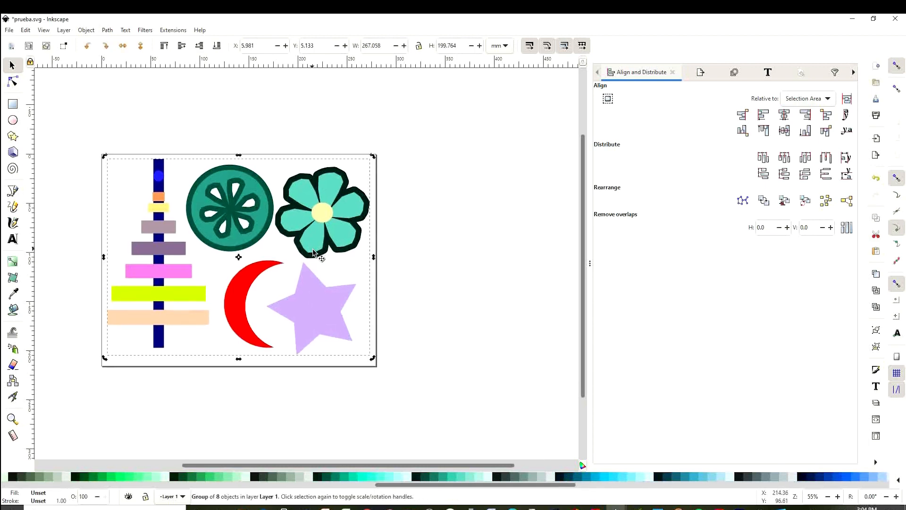
left_click(467, 328)
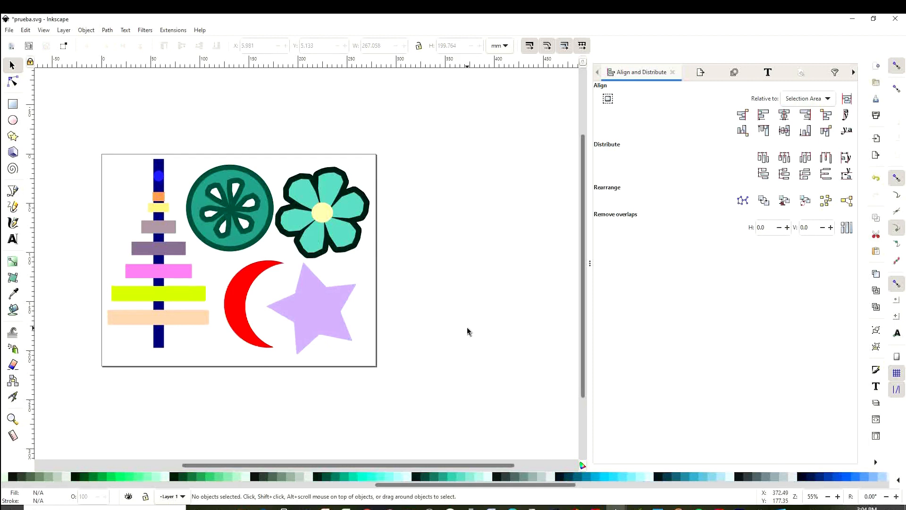
mouse_move(92, 135)
left_mouse_down()
mouse_move(218, 253)
mouse_move(408, 398)
left_mouse_up()
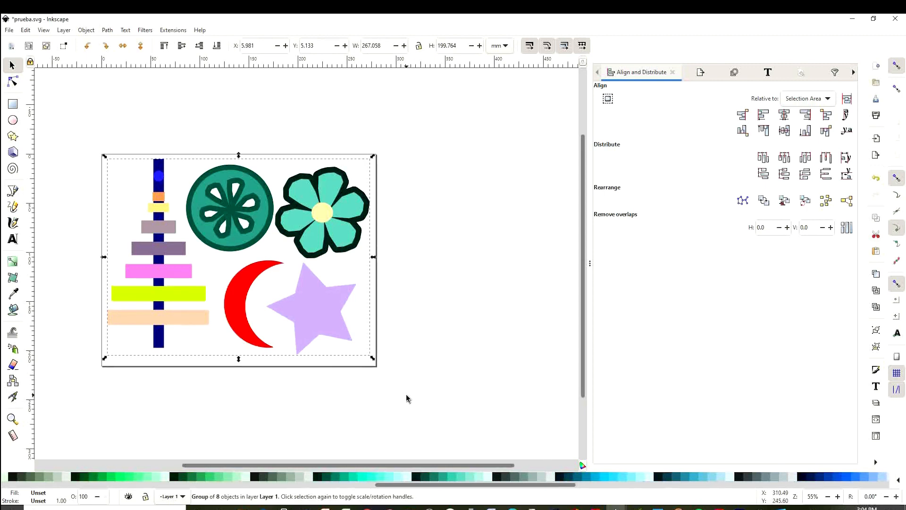
left_click(421, 368)
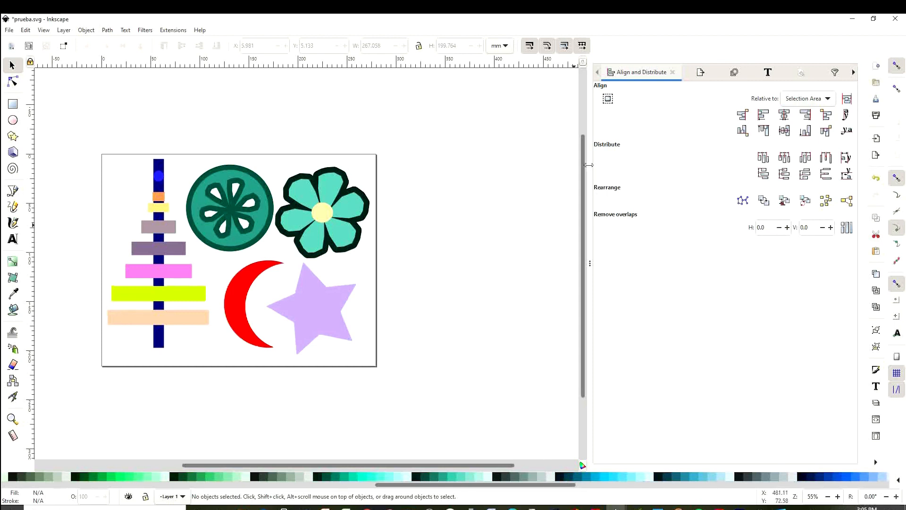
- Save the document as a Plain SVG named Leccion N2 in the Curso Inskape folder
left_click(9, 31)
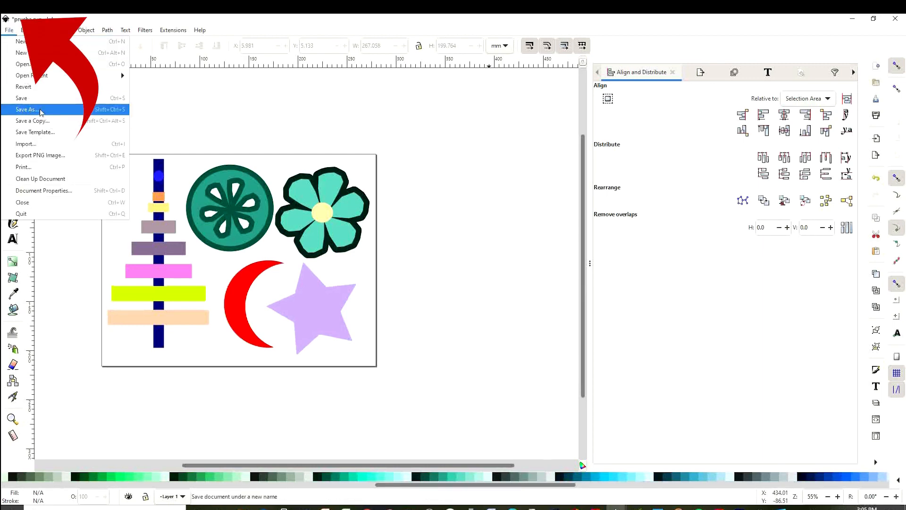
left_click(32, 113)
left_click(320, 376)
left_click(321, 235)
left_click(321, 376)
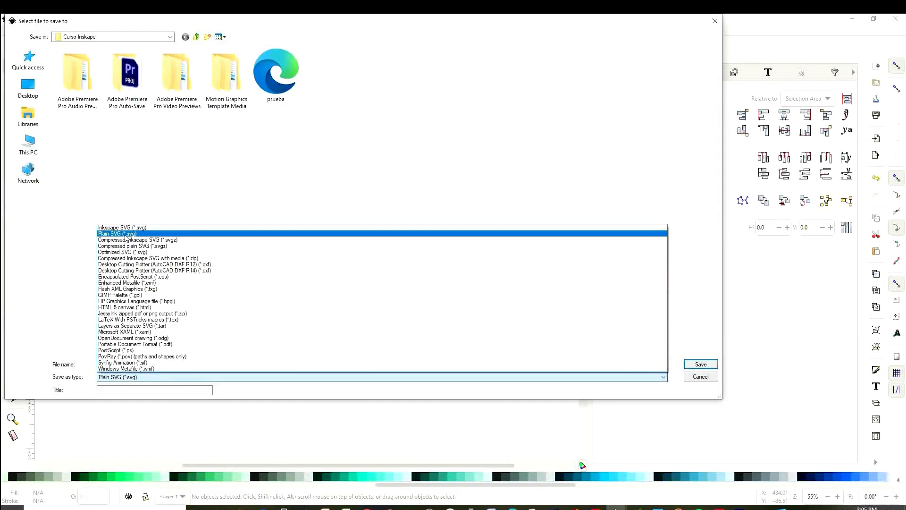
left_click(126, 235)
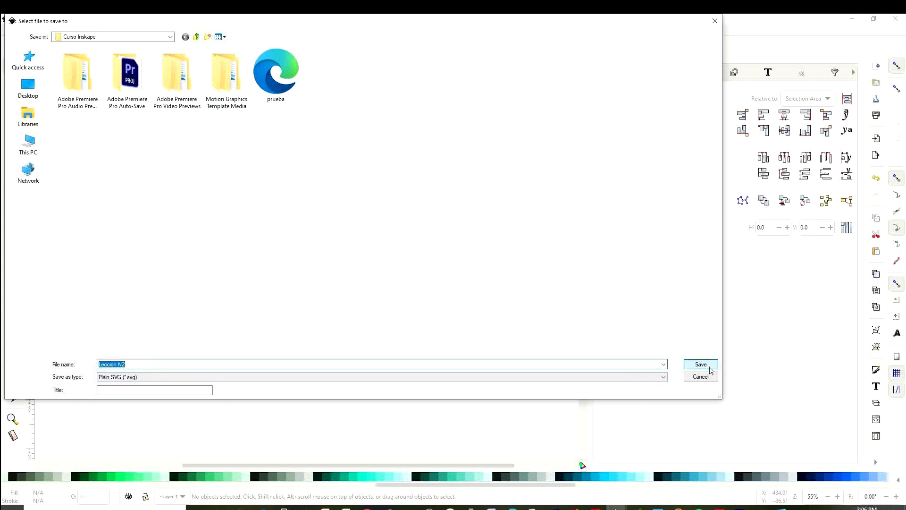
left_click(705, 365)
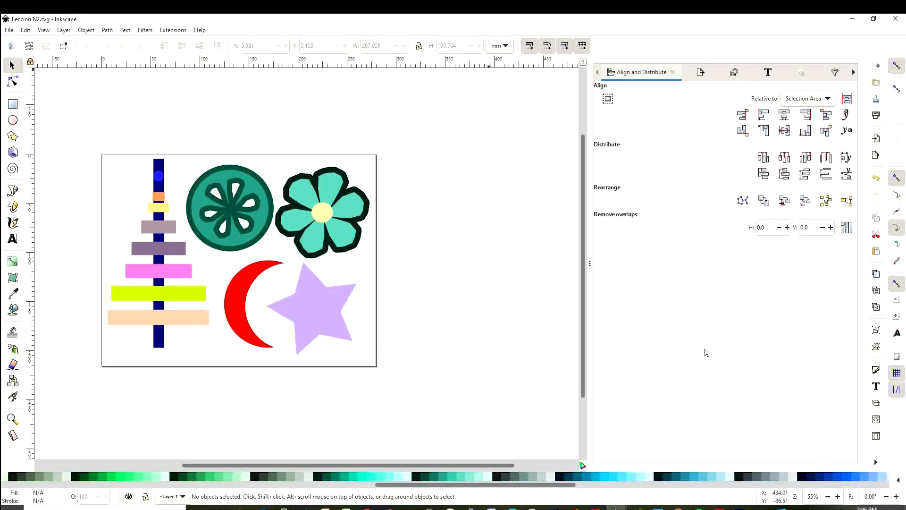
- Shift the grouped drawings slightly left, to about X 4.5 mm, and deselect them
left_click(161, 231)
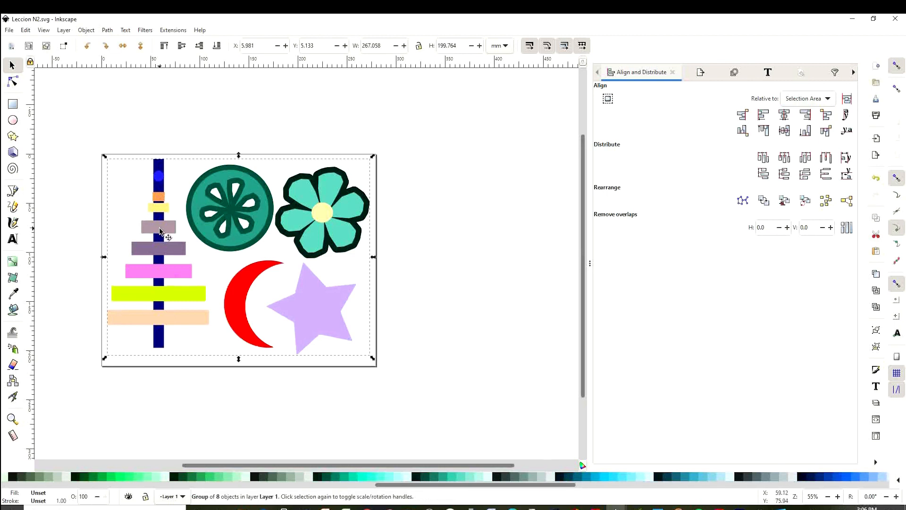
mouse_move(159, 260)
left_mouse_down()
mouse_move(138, 191)
mouse_move(156, 259)
left_mouse_up()
key("Escape")
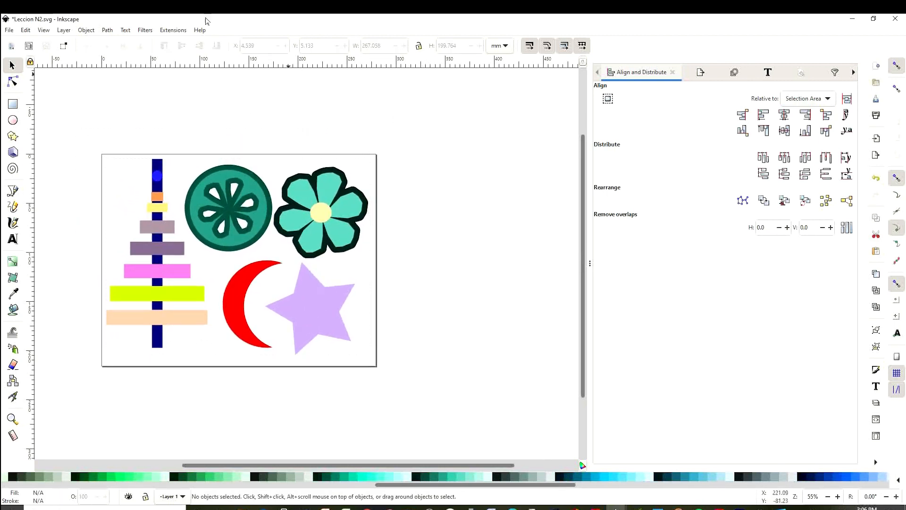
- Export the page as a PNG image named leccion n2 png in the Curso Inskape folder
left_click(8, 30)
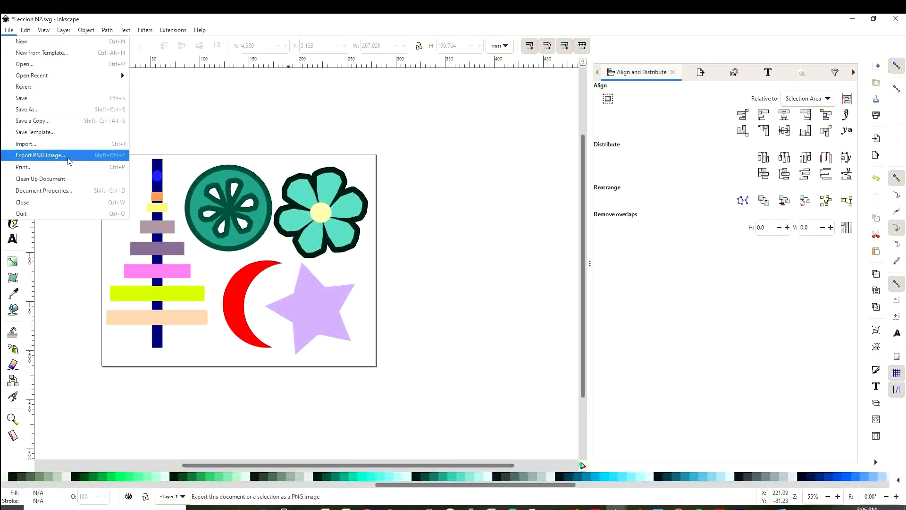
left_click(68, 161)
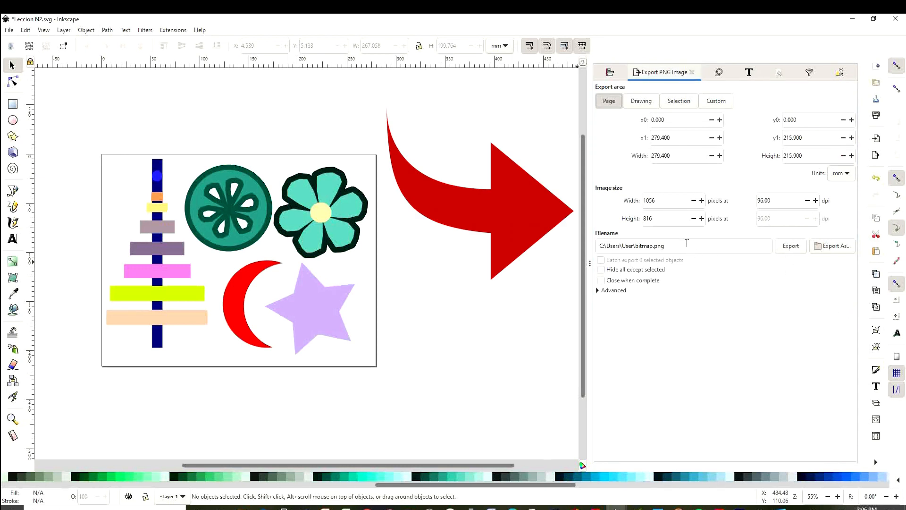
left_click(834, 251)
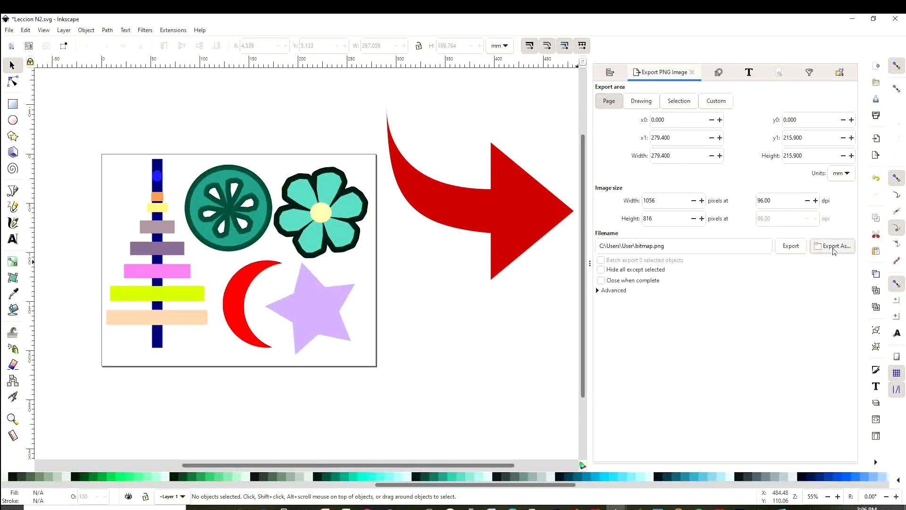
type("leccion n2 png")
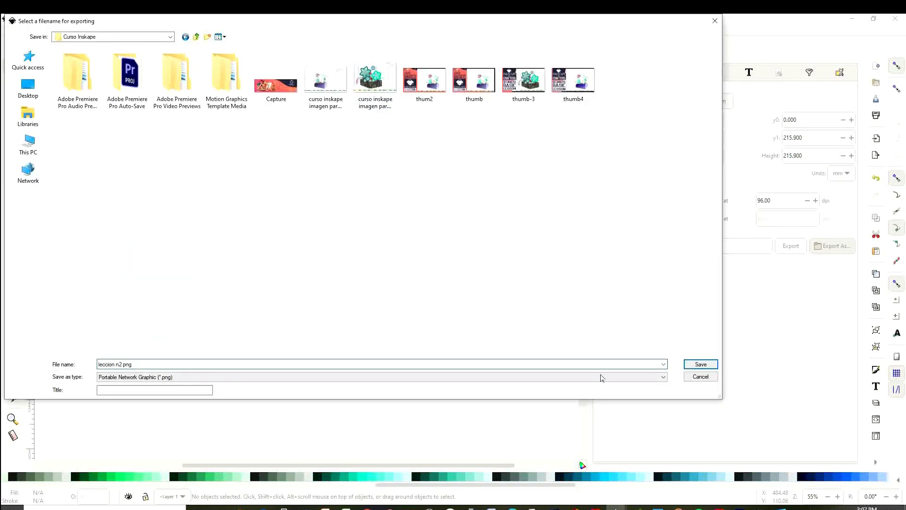
key("Return")
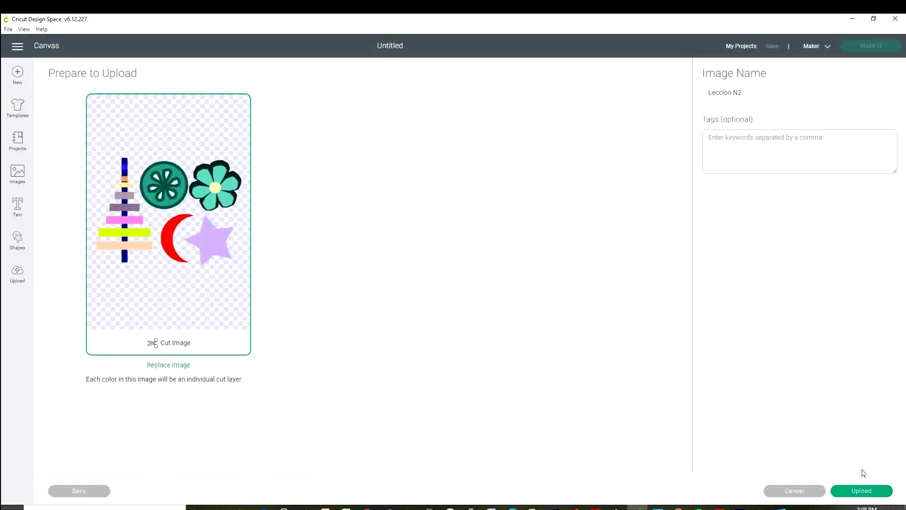
- In Cricut Design Space, upload the Leccion N2 cut image, place it on the canvas and ungroup it
left_click(862, 490)
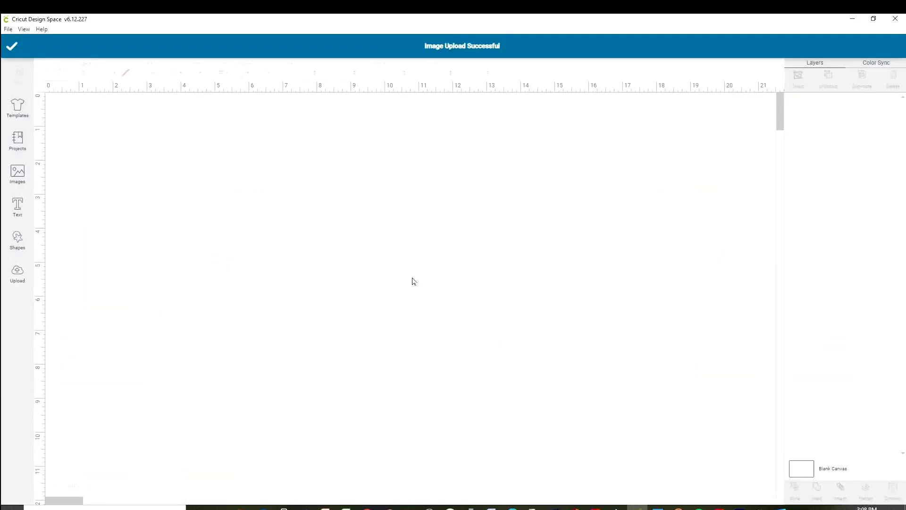
left_click_drag(231, 205, 293, 242)
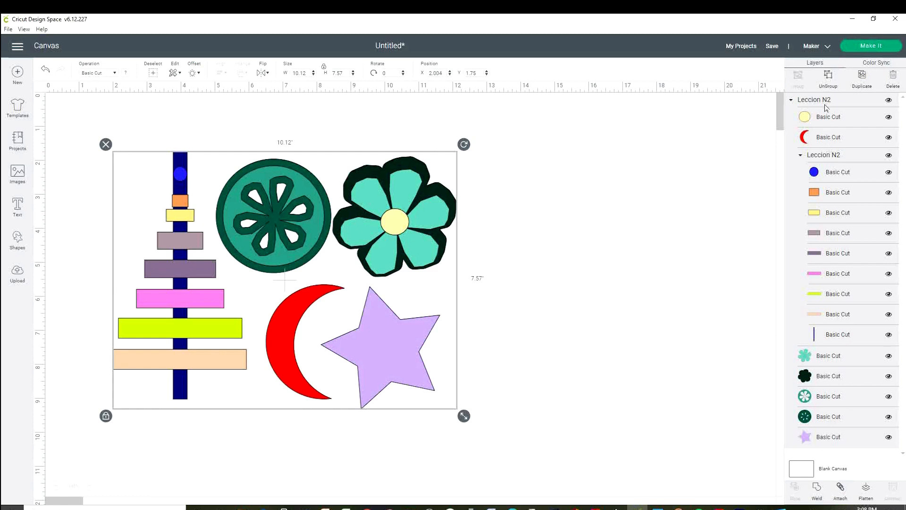
left_click(828, 76)
- Pull the turquoise petals, the dark flower outline and the pale yellow centre apart on the canvas
left_click(454, 255)
left_click_drag(417, 253, 590, 243)
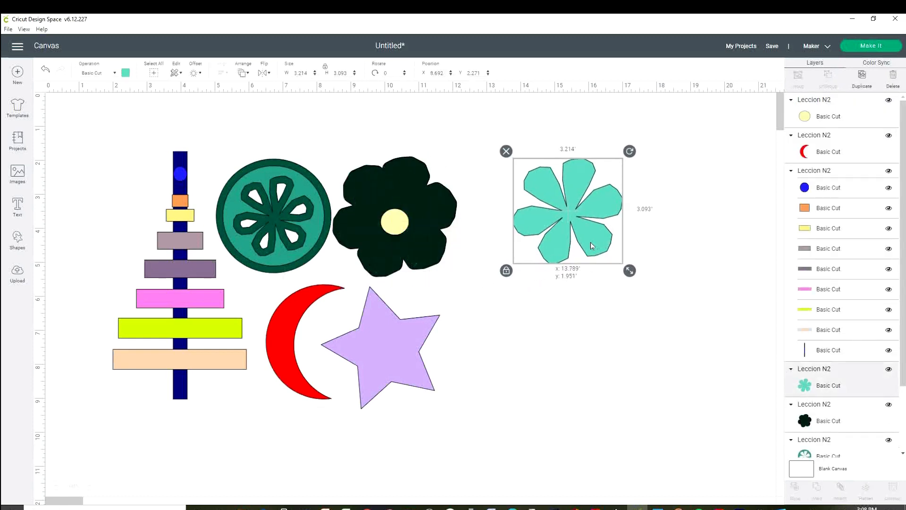
left_click(428, 252)
left_click_drag(428, 252, 465, 222)
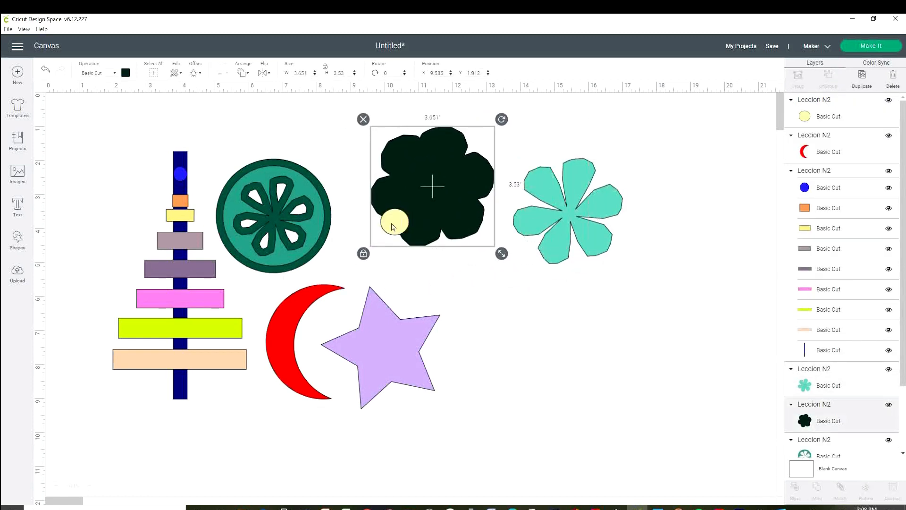
left_click_drag(393, 226, 517, 260)
- Spread out the star, both green circle layers, the moon, the bar tower and the dark flower outline as separate pieces
left_click_drag(372, 342, 481, 330)
left_click_drag(276, 225, 427, 247)
left_click_drag(277, 219, 296, 219)
left_click_drag(283, 342, 350, 392)
left_click_drag(184, 282, 165, 271)
left_click_drag(433, 184, 461, 166)
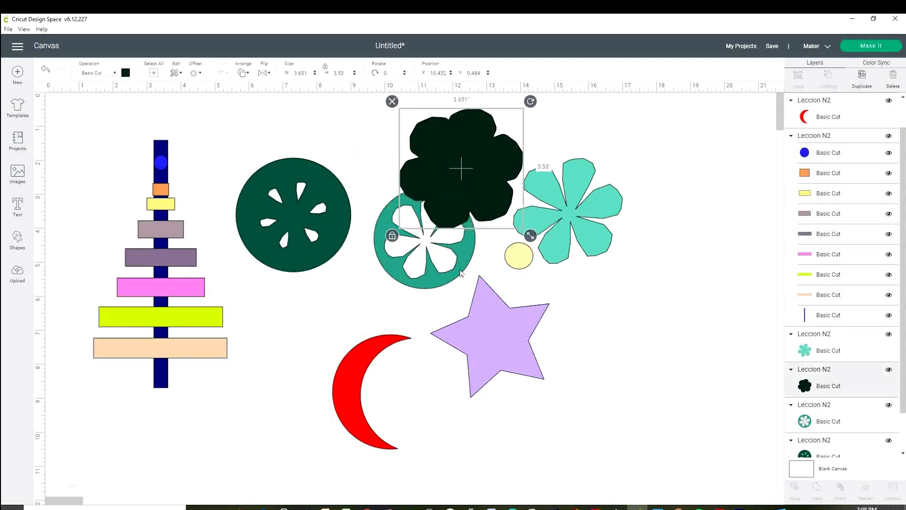
left_click_drag(422, 278, 421, 307)
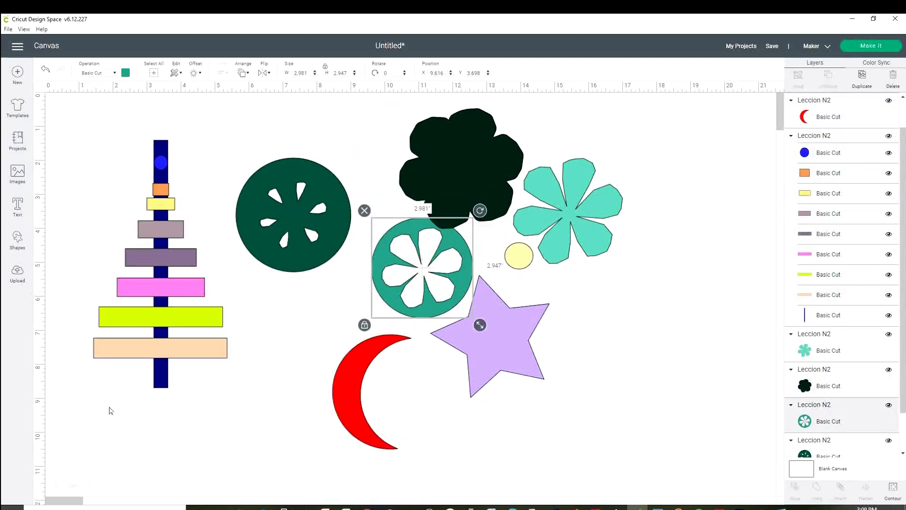
- Upload the Leccion N2 PNG image and insert it on the canvas as a Print Then Cut image
left_click(18, 274)
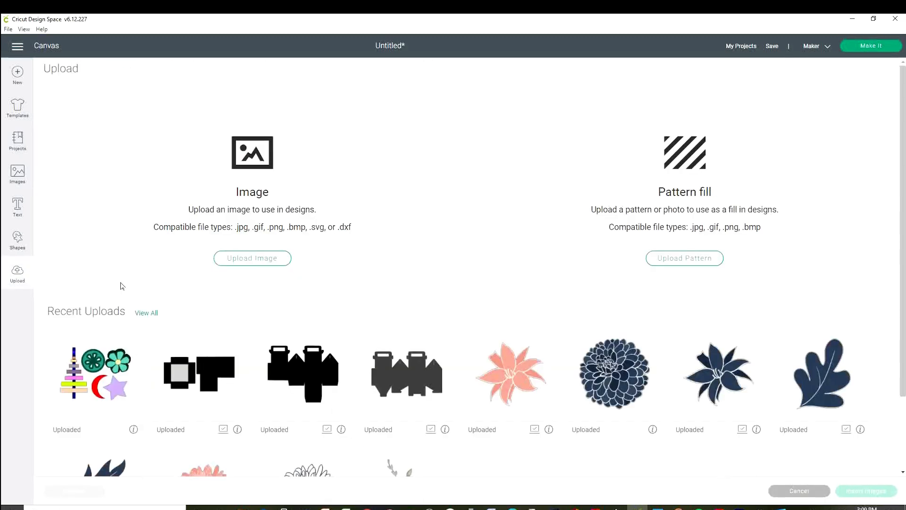
left_click(274, 258)
left_click(479, 263)
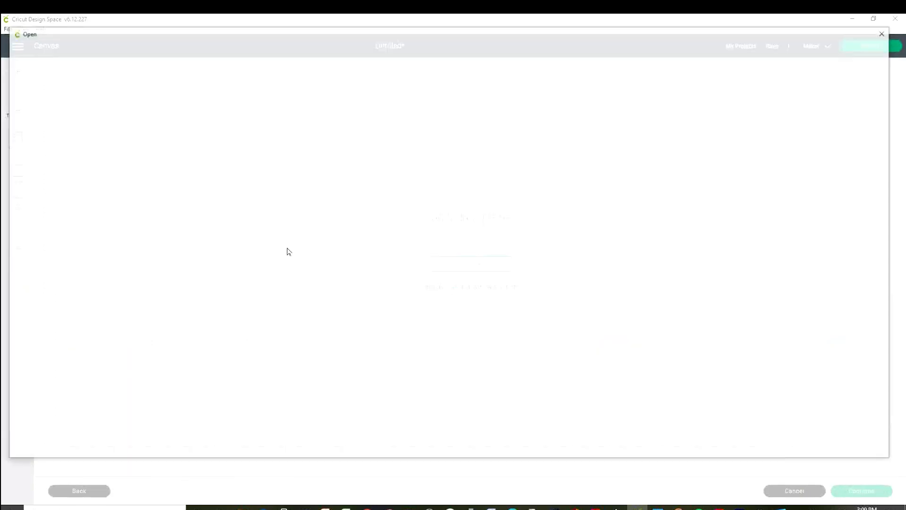
left_click(861, 491)
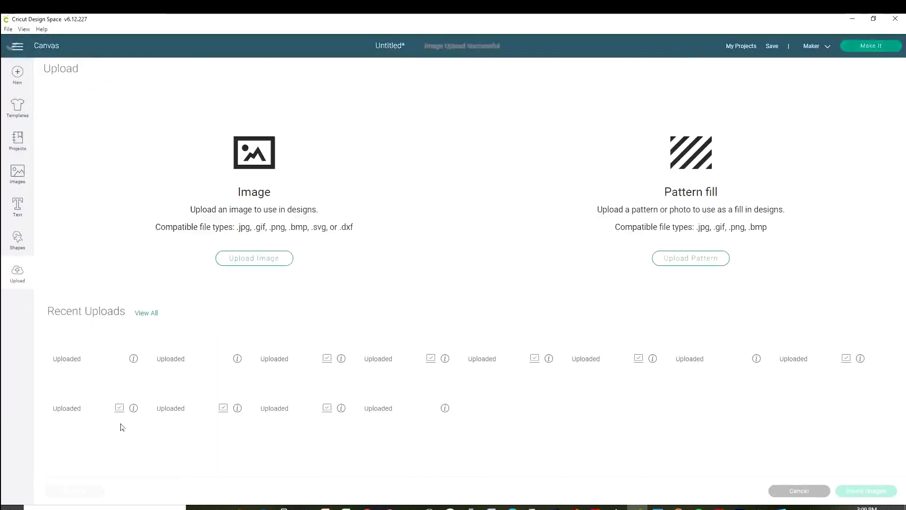
left_click(856, 489)
mouse_move(449, 370)
left_mouse_down()
mouse_move(370, 366)
mouse_move(430, 377)
left_mouse_up()
left_click(584, 282)
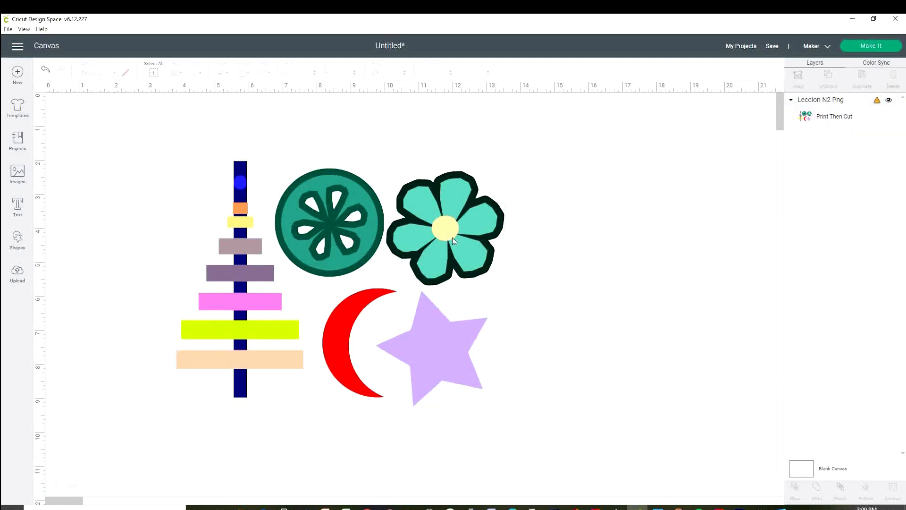
- Move the Leccion N2 PNG image around the canvas as one piece, ending at about X 3.8, Y 1.7 inches
left_click_drag(452, 237, 430, 248)
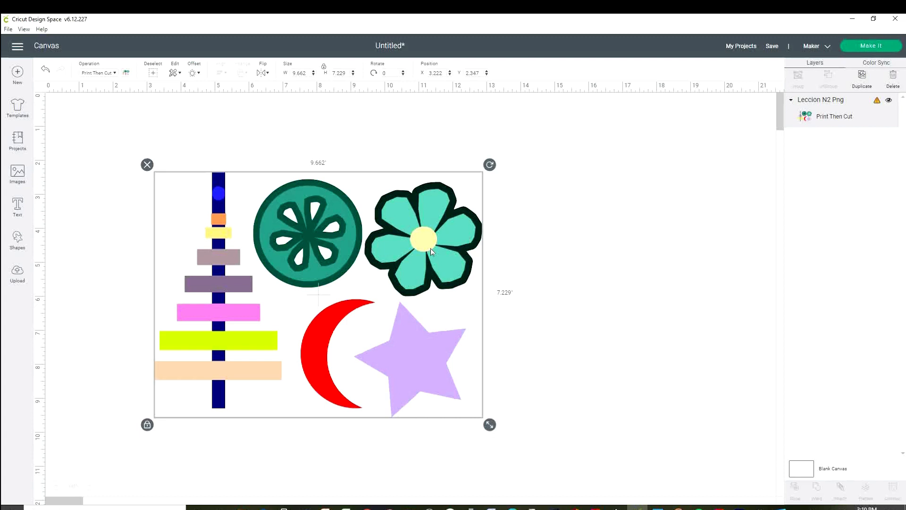
left_click_drag(364, 241, 413, 239)
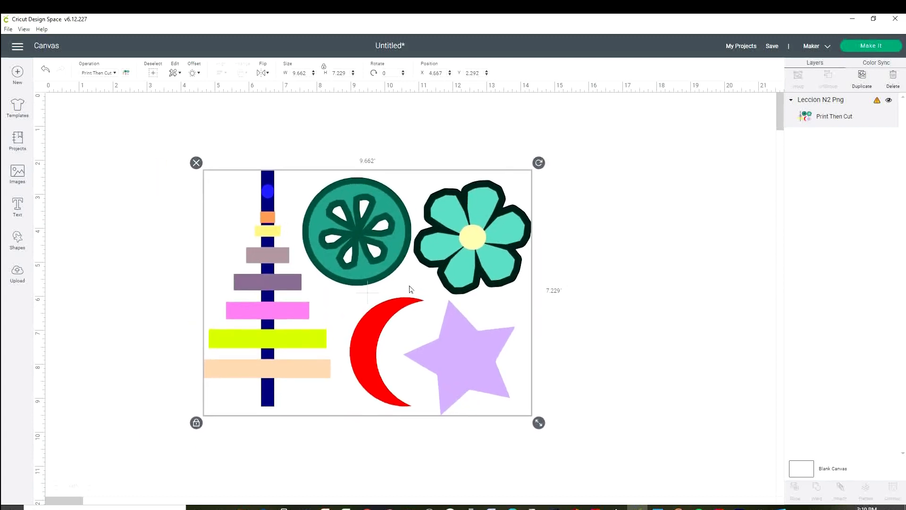
left_click_drag(461, 271, 432, 252)
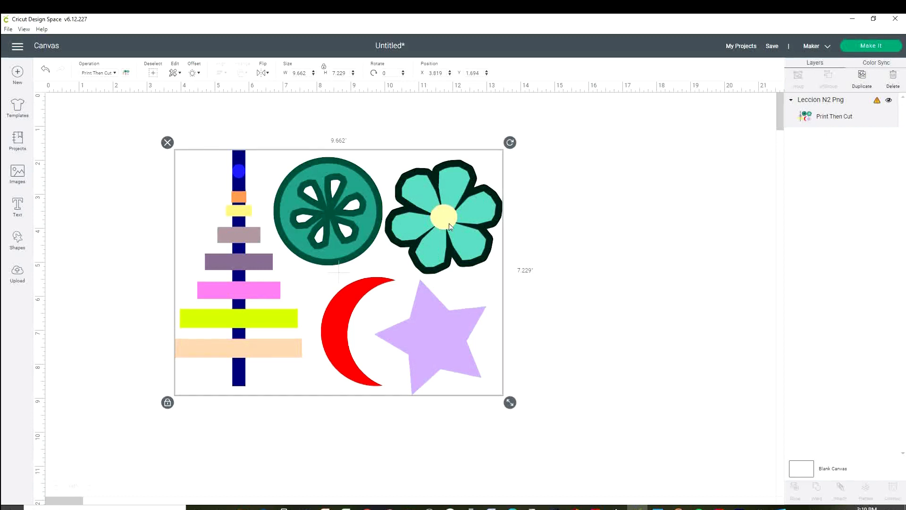